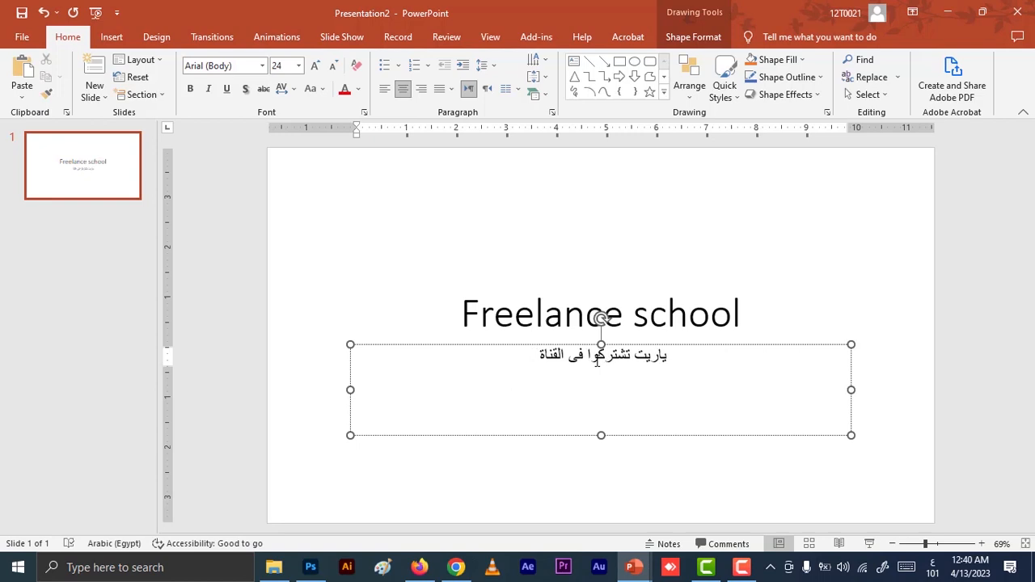
{"action": "left_click", "coordinate": [416, 248]}
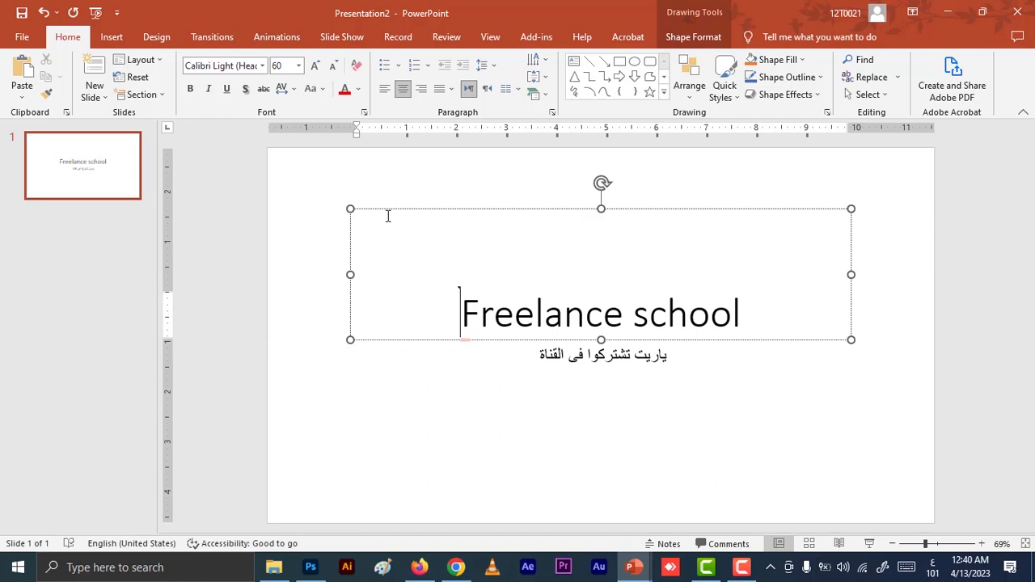
{"action": "key", "text": "Right"}
{"action": "key", "text": "Right"}
{"action": "key", "text": "Right"}
{"action": "key", "text": "Right"}
{"action": "key", "text": "Right"}
{"action": "key", "text": "Right"}
{"action": "key", "text": "Right"}
{"action": "left_click", "coordinate": [97, 98]}
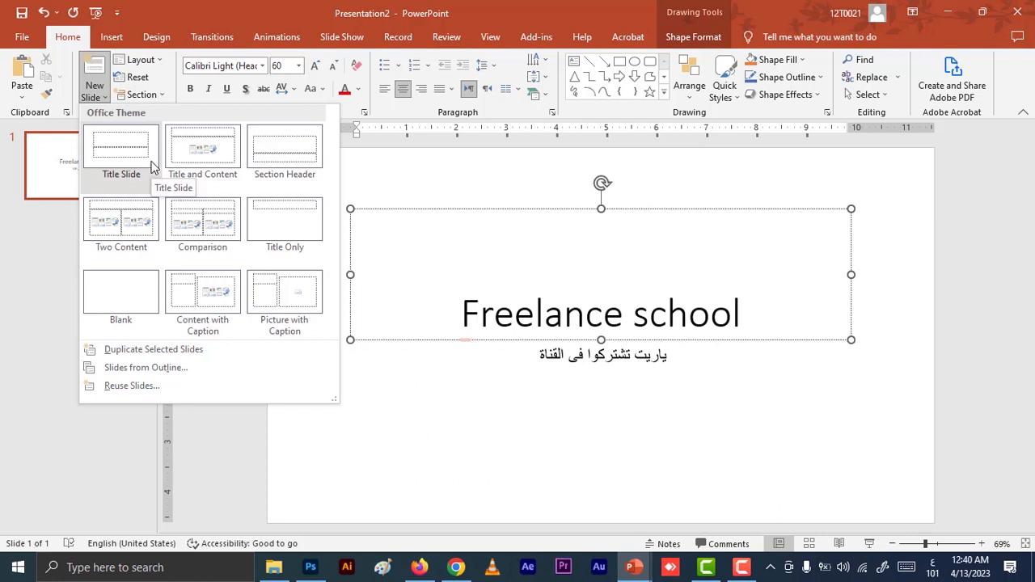
{"action": "key", "text": "Escape"}
{"action": "key", "text": "Escape"}
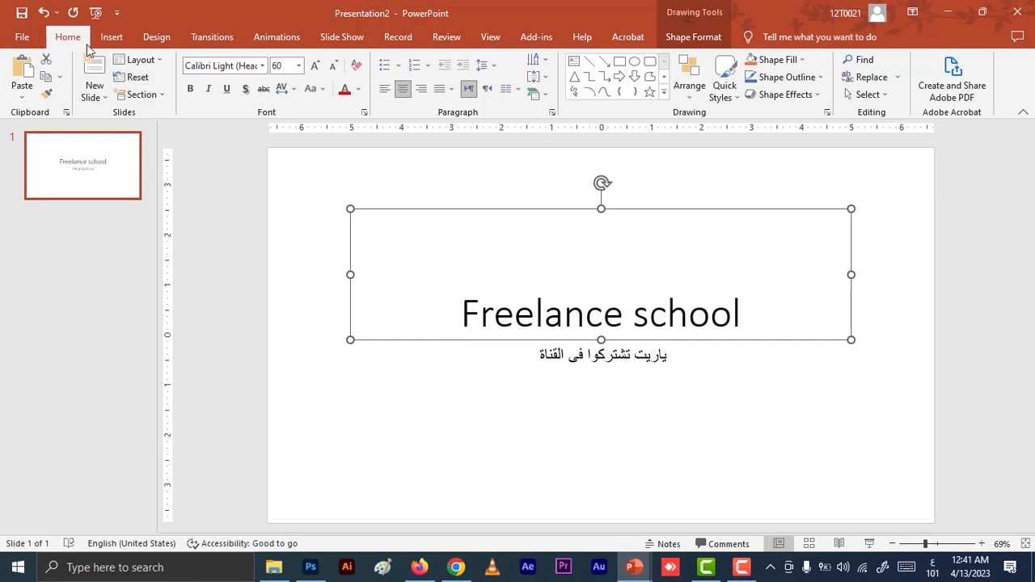
Set the font of the "Freelance school" title to 29LT Bukra Bold Italic.
{"action": "triple_click", "coordinate": [479, 325]}
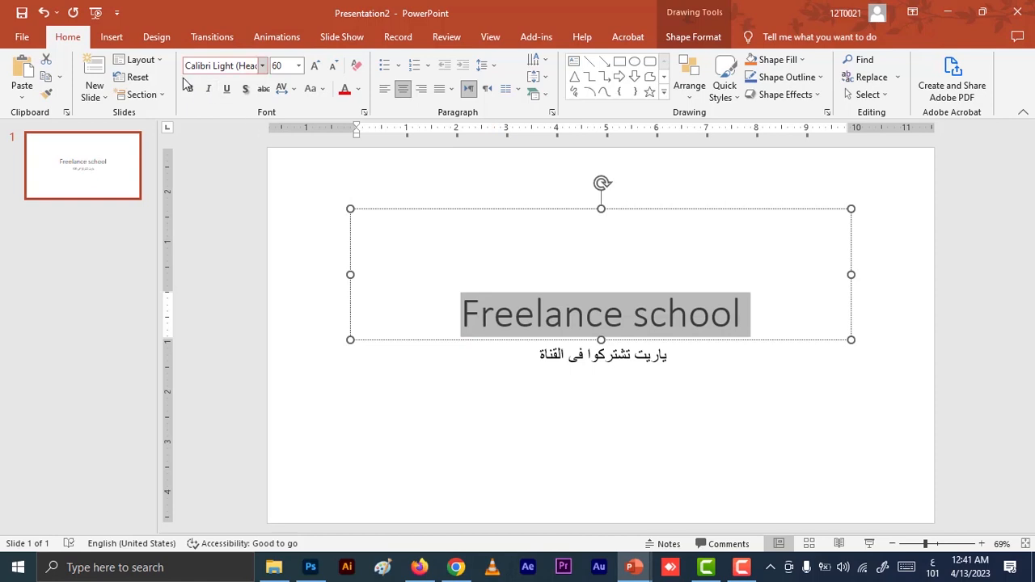
{"action": "left_click", "coordinate": [255, 66]}
{"action": "left_click", "coordinate": [262, 67]}
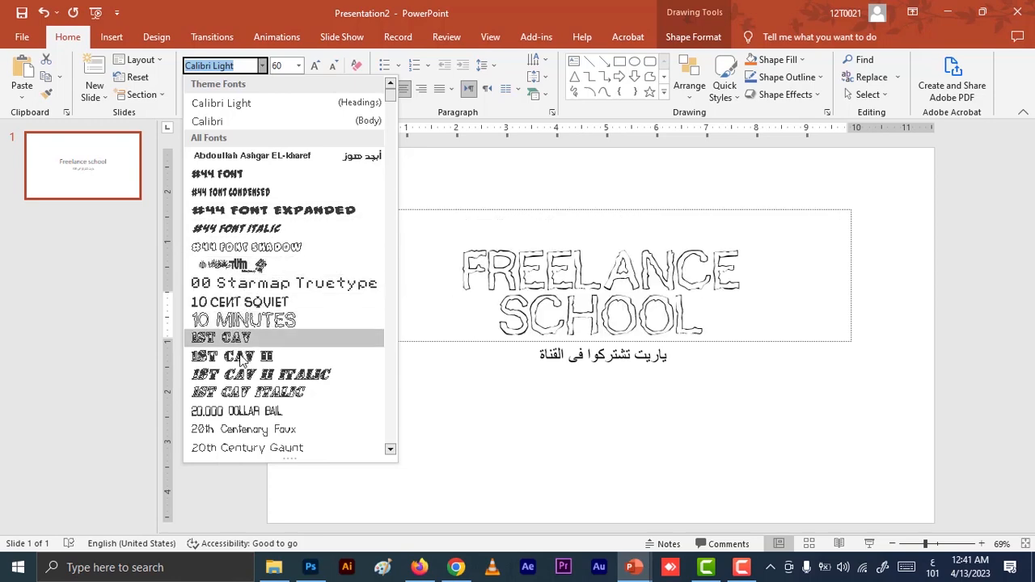
{"action": "scroll", "coordinate": [248, 393], "scroll_direction": "down", "scroll_amount": 1}
{"action": "scroll", "coordinate": [249, 394], "scroll_direction": "down", "scroll_amount": 2}
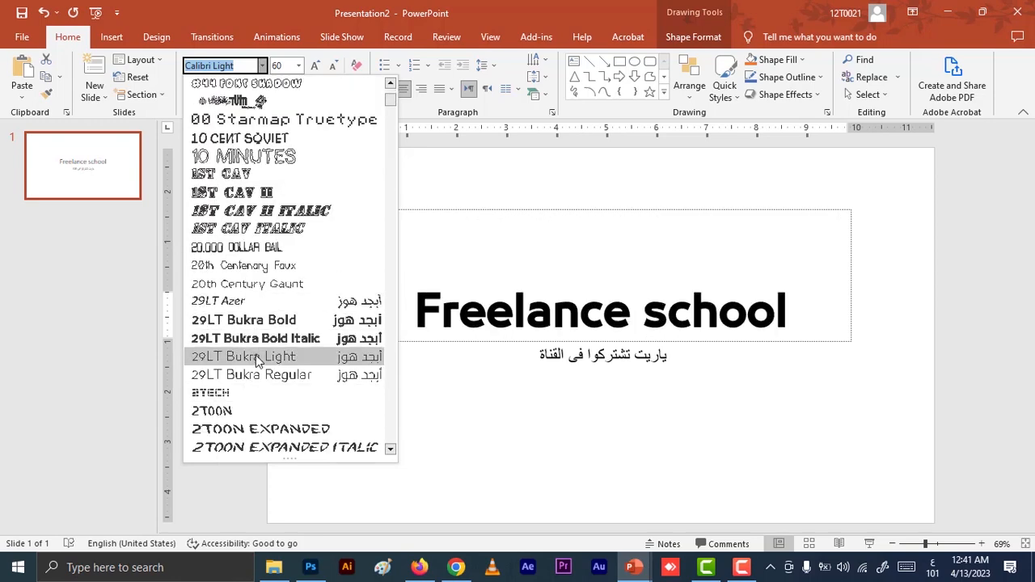
{"action": "scroll", "coordinate": [248, 408], "scroll_direction": "down", "scroll_amount": 3}
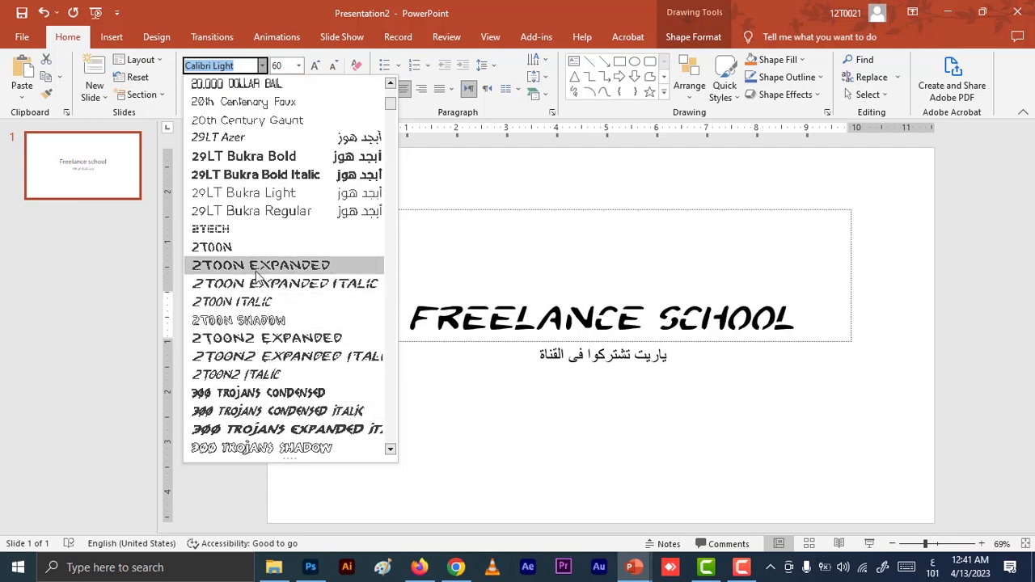
{"action": "scroll", "coordinate": [300, 201], "scroll_direction": "up", "scroll_amount": 6}
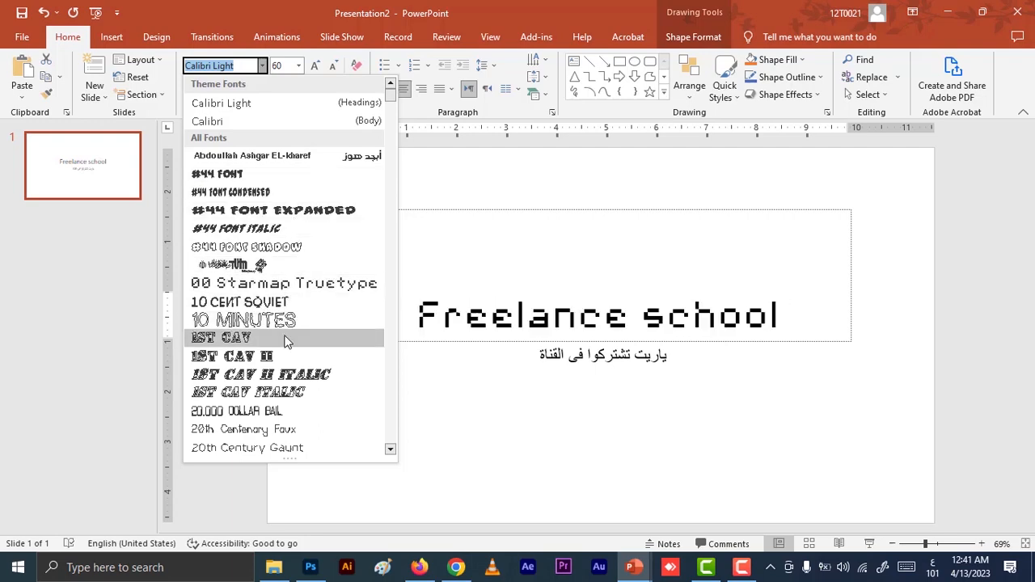
{"action": "scroll", "coordinate": [282, 372], "scroll_direction": "down", "scroll_amount": 3}
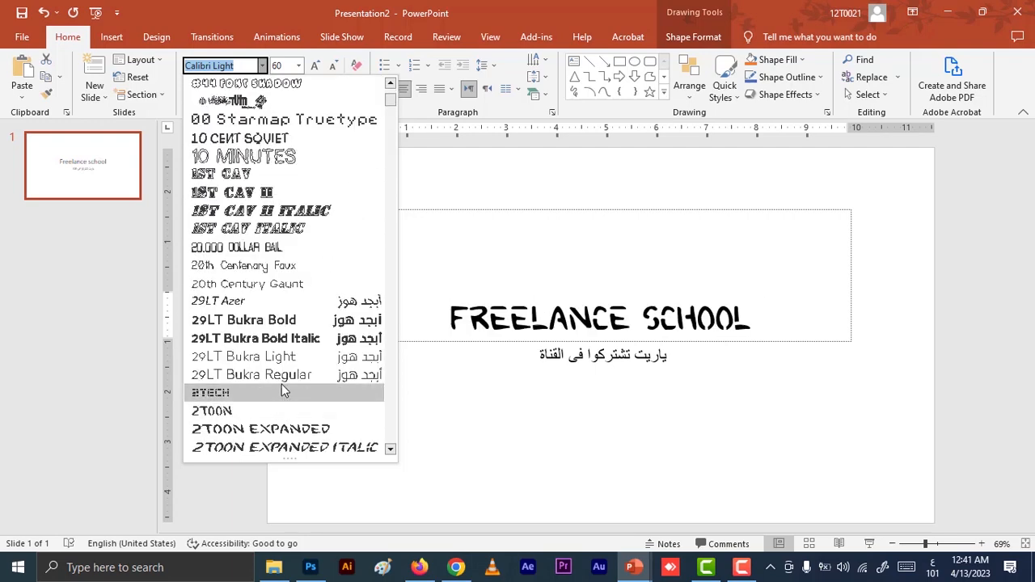
{"action": "left_click", "coordinate": [275, 338]}
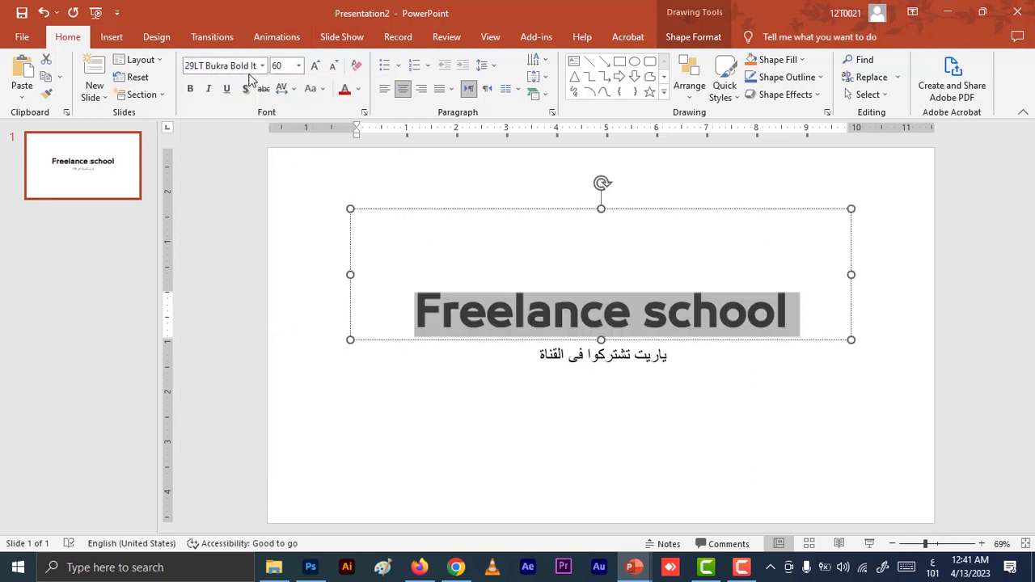
Try font sizes 24 and 45 on the title text, finishing with size 60.
{"action": "left_click", "coordinate": [299, 66]}
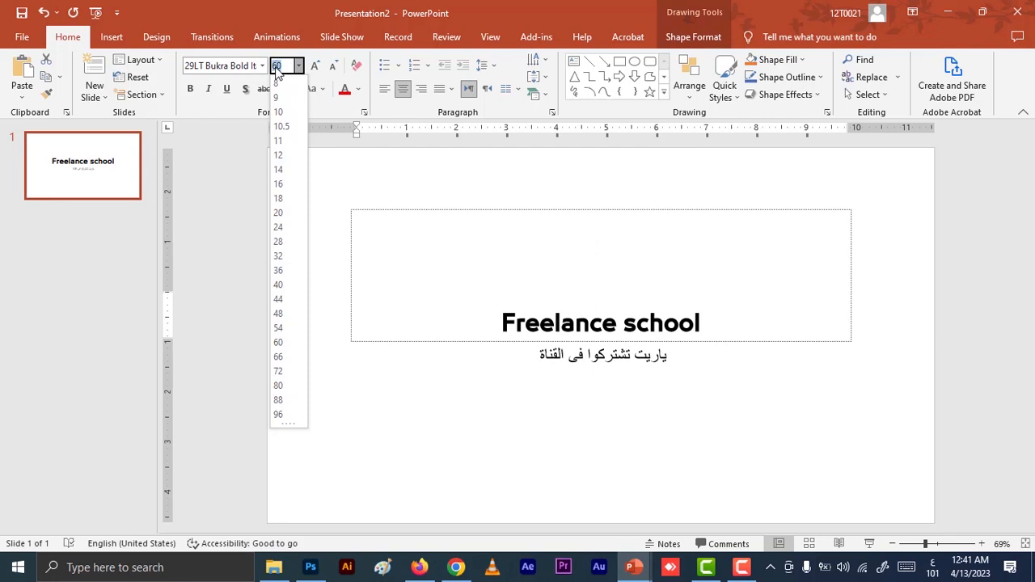
{"action": "type", "text": "24"}
{"action": "key", "text": "Return"}
{"action": "left_click", "coordinate": [277, 67]}
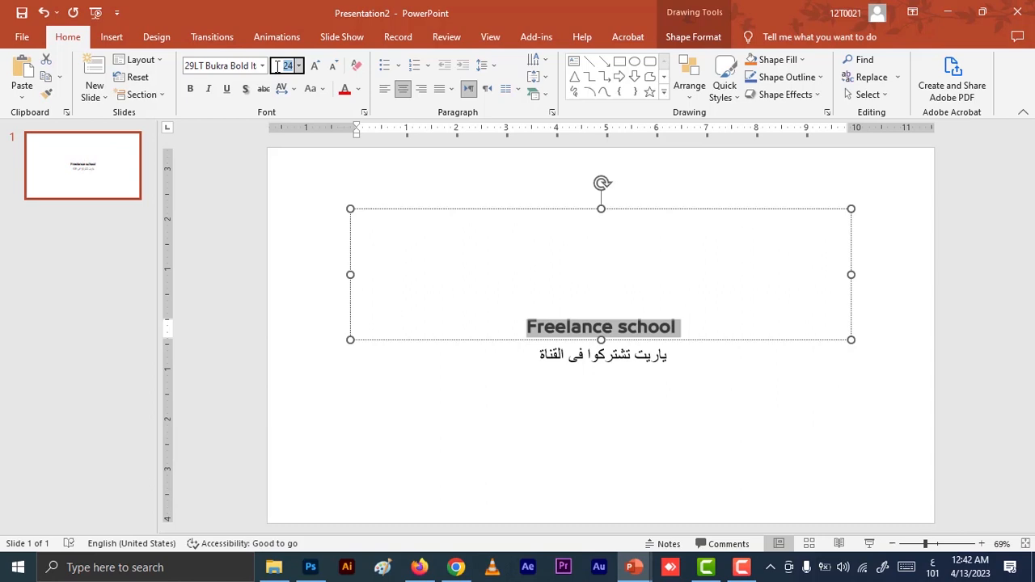
{"action": "type", "text": "45"}
{"action": "key", "text": "Return"}
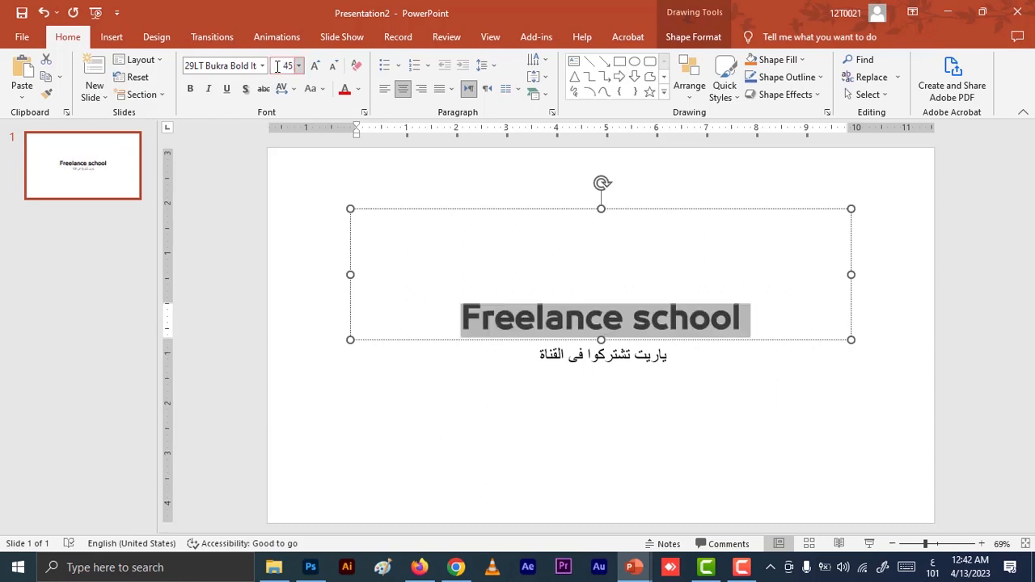
{"action": "left_click", "coordinate": [277, 66]}
{"action": "type", "text": "60"}
{"action": "key", "text": "Return"}
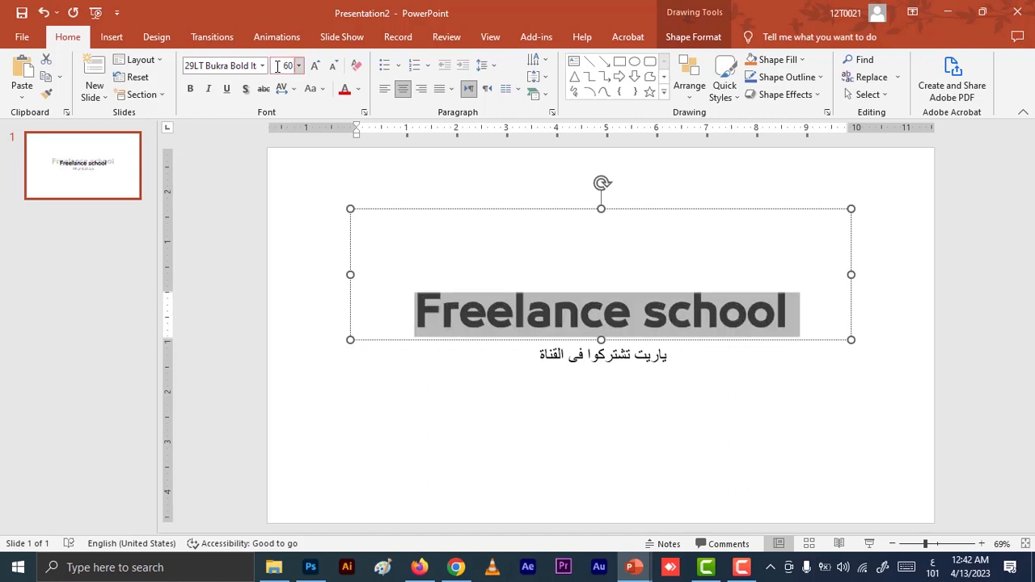
Select the whole "Freelance school" title and increase its font size in increments up to 80.
{"action": "left_click", "coordinate": [647, 357]}
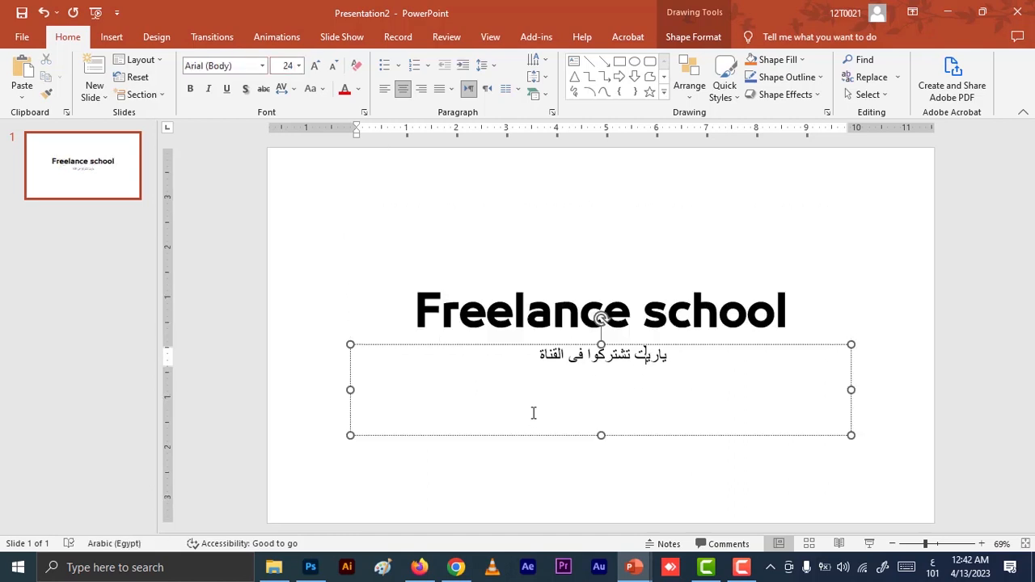
{"action": "left_click", "coordinate": [601, 318]}
{"action": "left_click_drag", "start_coordinate": [631, 312], "coordinate": [416, 311]}
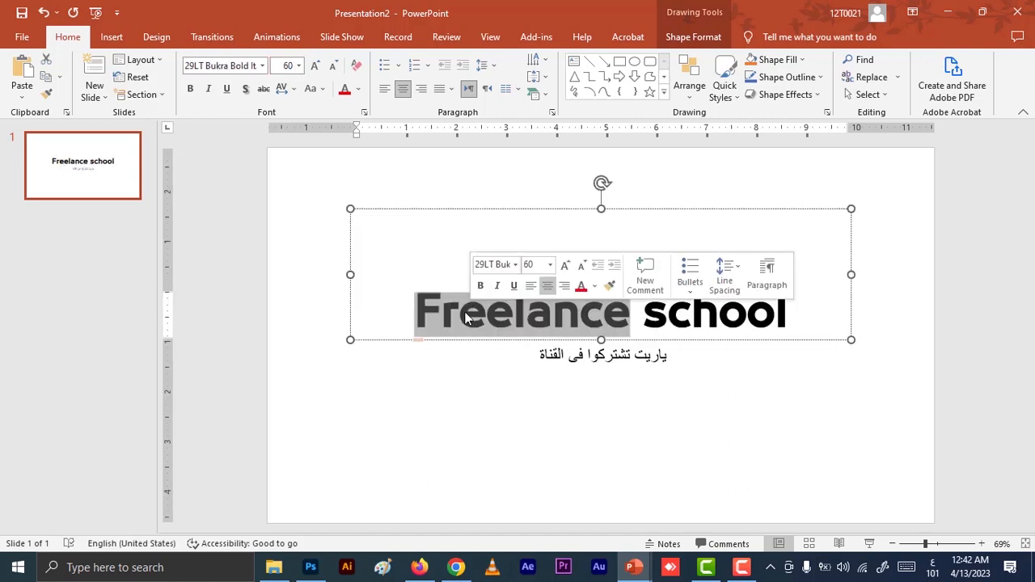
{"action": "triple_click", "coordinate": [472, 326]}
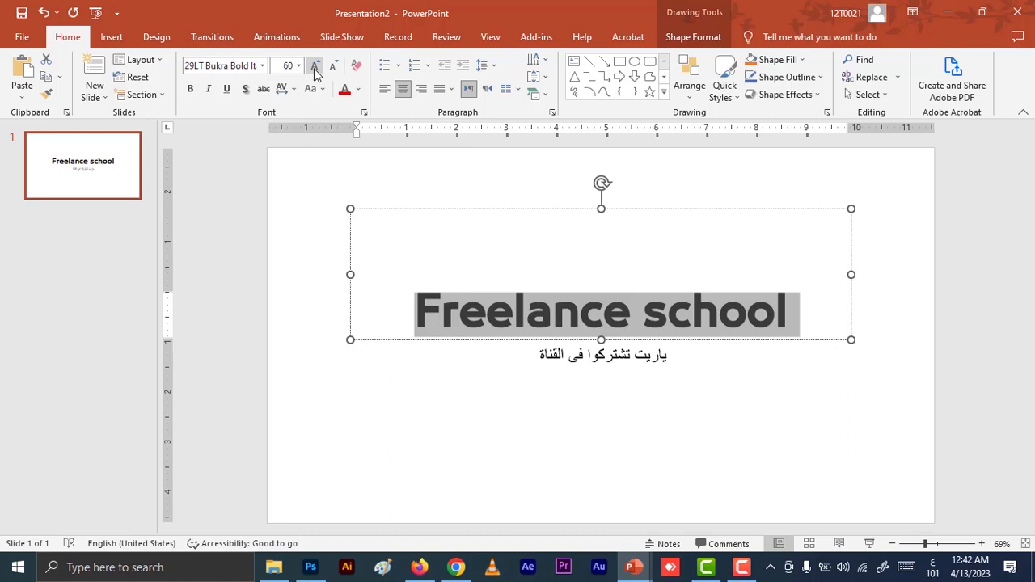
{"action": "left_click", "coordinate": [316, 72]}
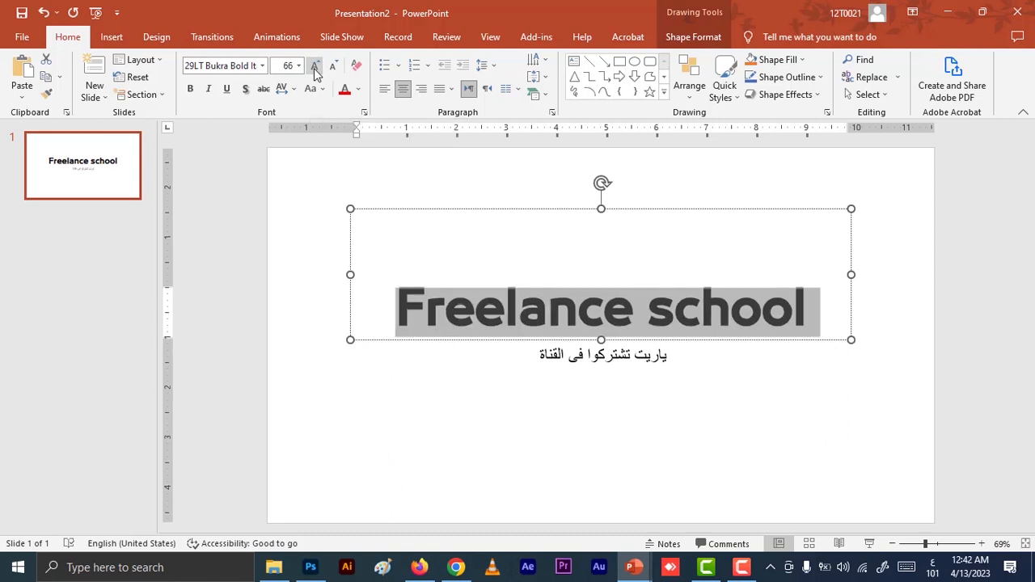
{"action": "left_click", "coordinate": [316, 71]}
{"action": "left_click", "coordinate": [315, 72]}
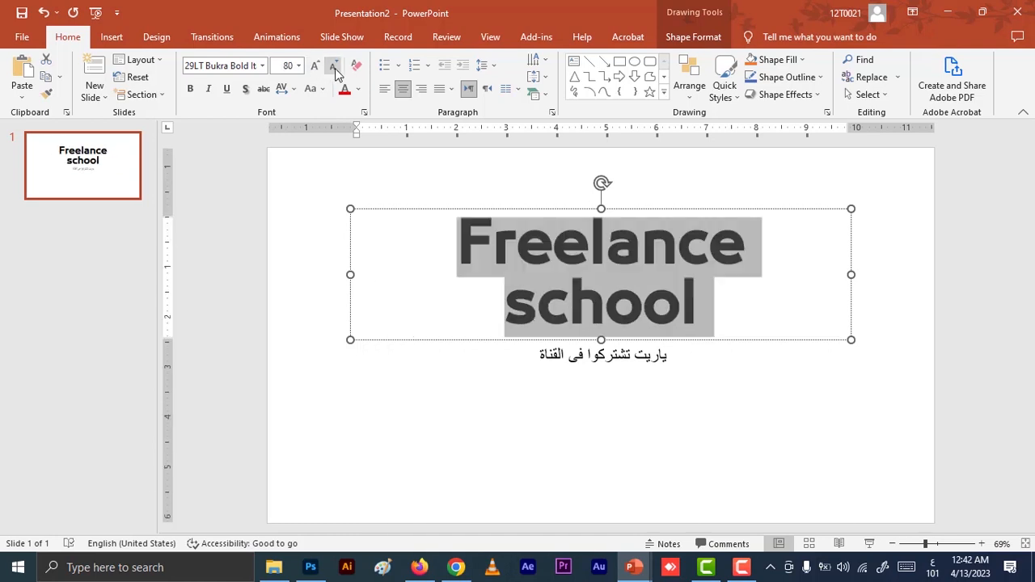
Decrease the title's font size in increments to 48, raise it to 66, and bring it back down to 60.
{"action": "left_click", "coordinate": [333, 70]}
{"action": "left_click", "coordinate": [334, 70]}
{"action": "left_click", "coordinate": [333, 69]}
{"action": "left_click", "coordinate": [333, 70]}
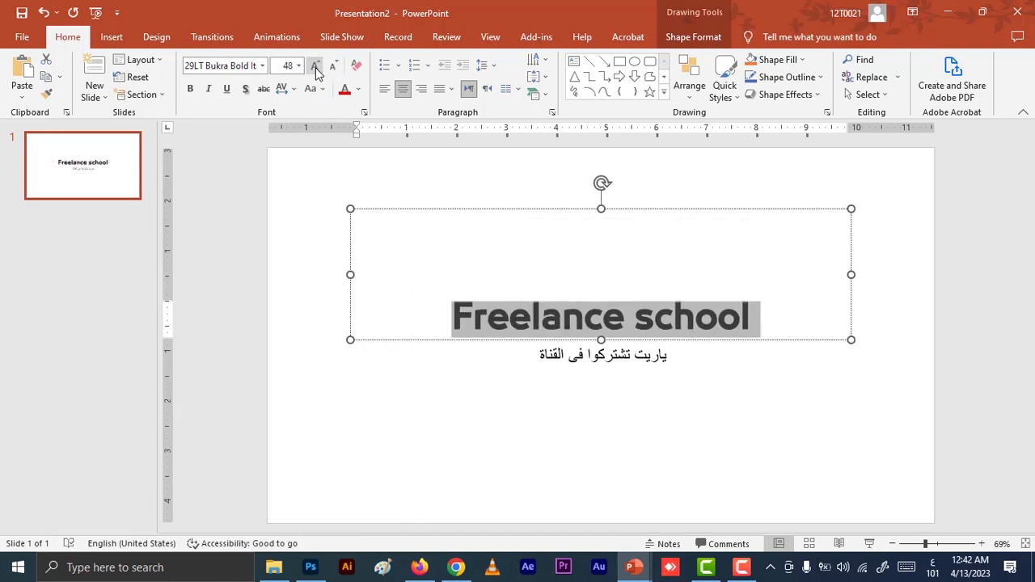
{"action": "left_click", "coordinate": [315, 72]}
{"action": "left_click", "coordinate": [315, 71]}
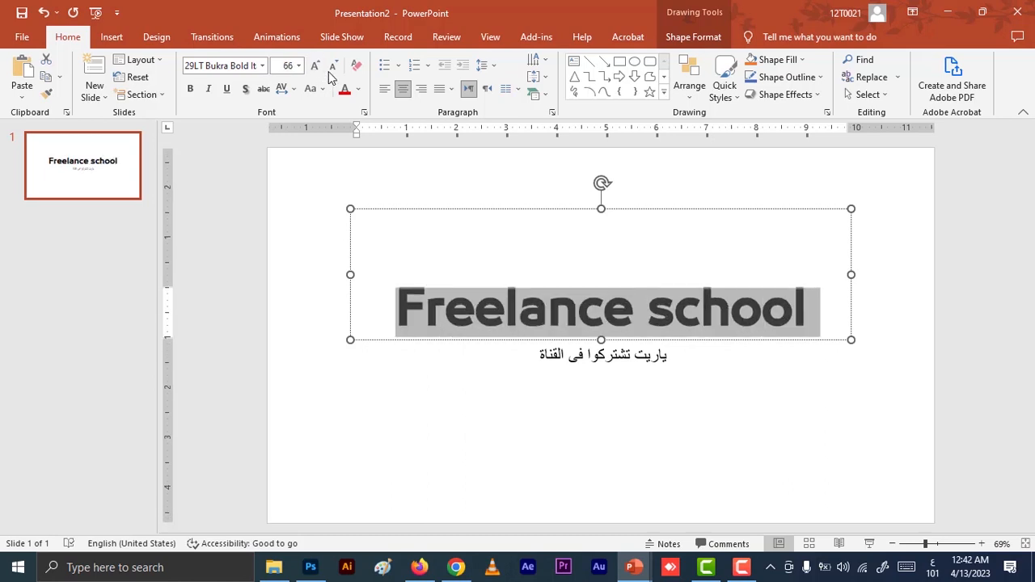
{"action": "left_click", "coordinate": [334, 70]}
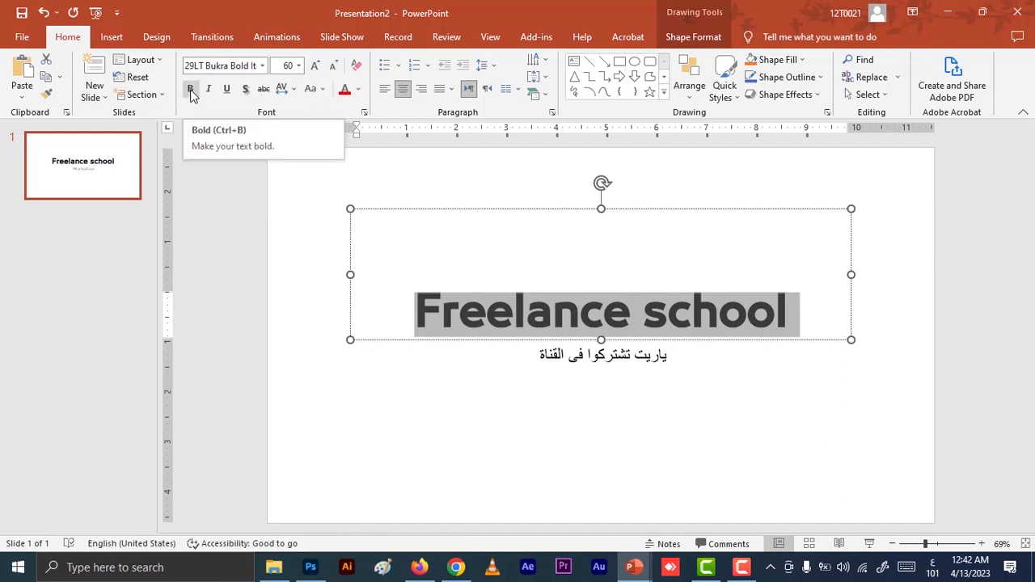
Set the title's font to Calibri Light (Headings) and leave its text without bold formatting.
{"action": "left_click", "coordinate": [460, 316]}
{"action": "triple_click", "coordinate": [453, 316]}
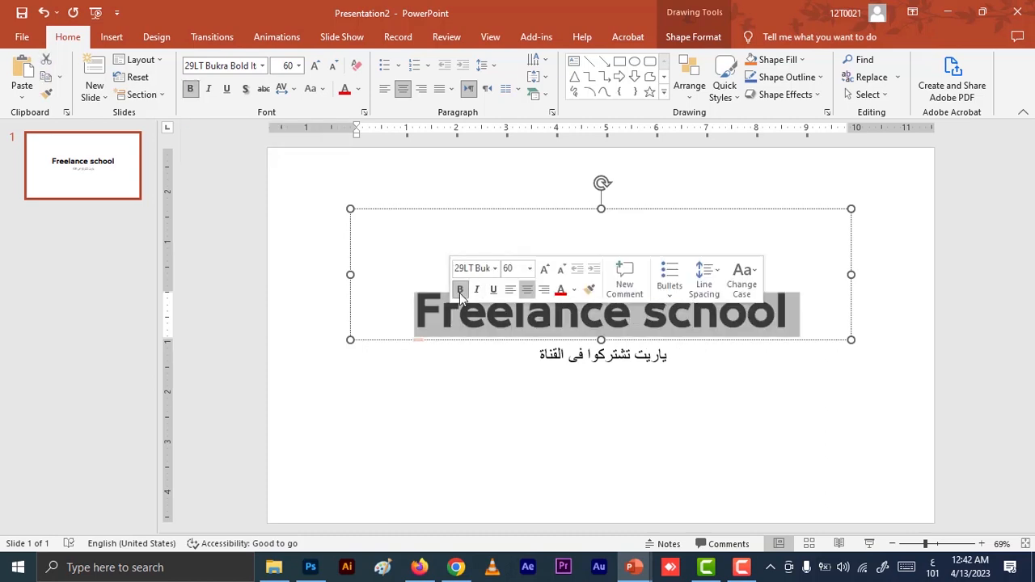
{"action": "left_click", "coordinate": [495, 269]}
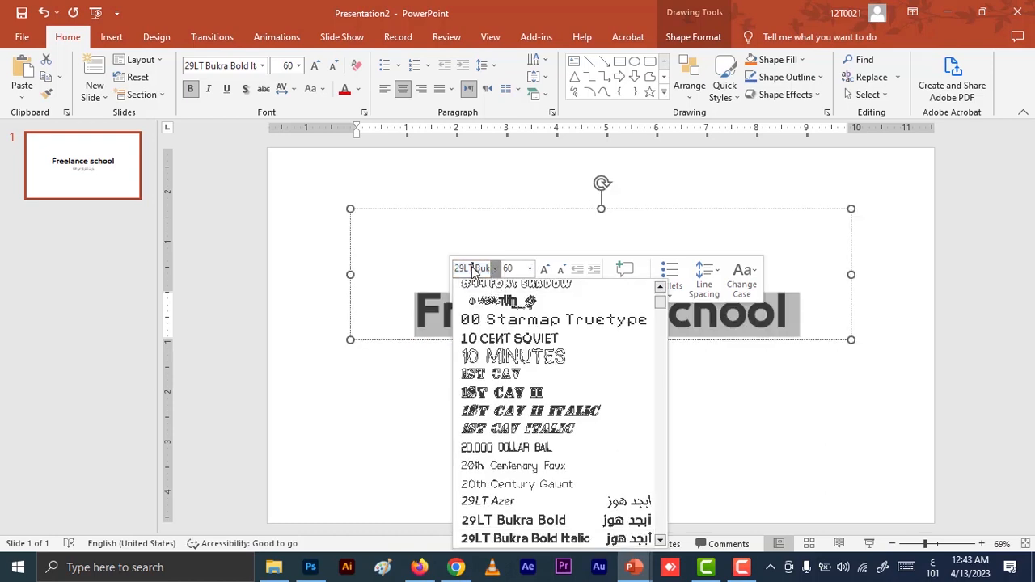
{"action": "left_click", "coordinate": [494, 269]}
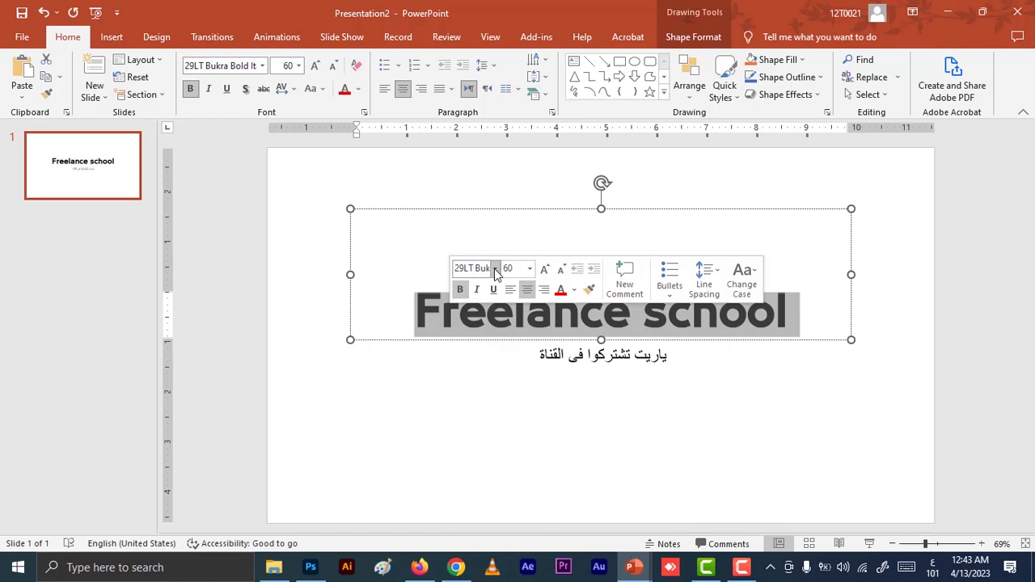
{"action": "left_click", "coordinate": [495, 269]}
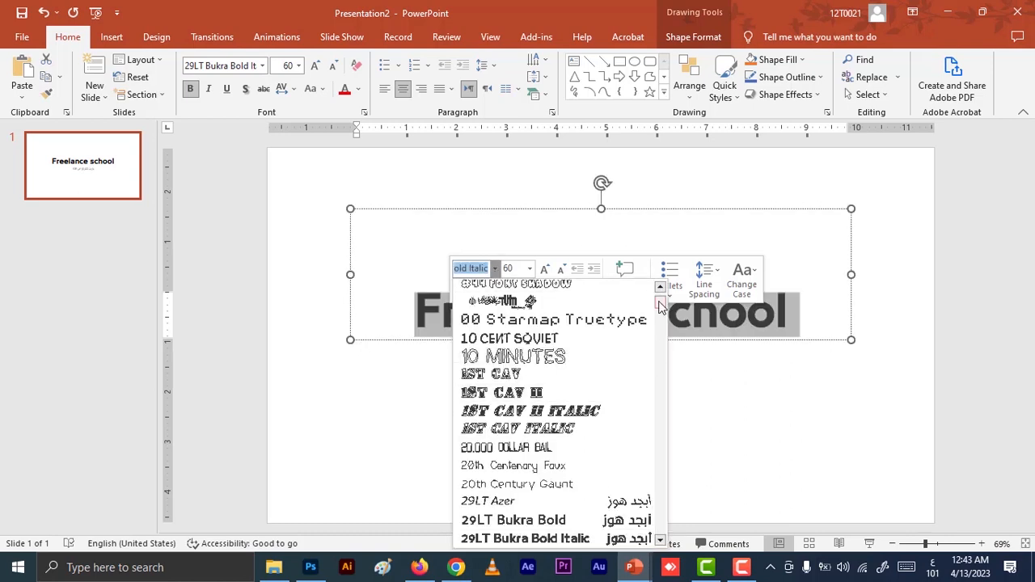
{"action": "left_click_drag", "start_coordinate": [660, 305], "coordinate": [661, 296]}
{"action": "left_click", "coordinate": [584, 241]}
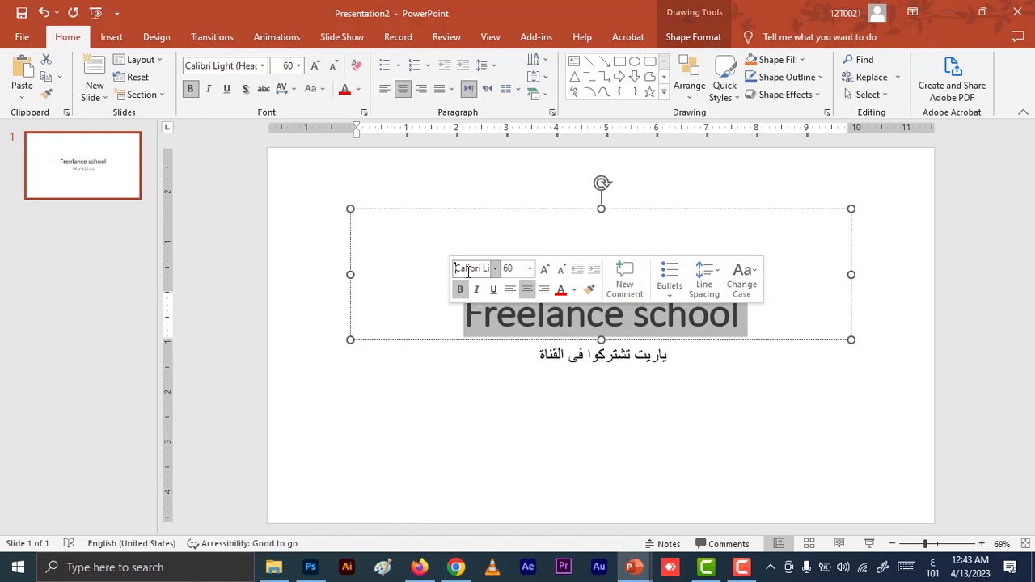
{"action": "left_click", "coordinate": [190, 88]}
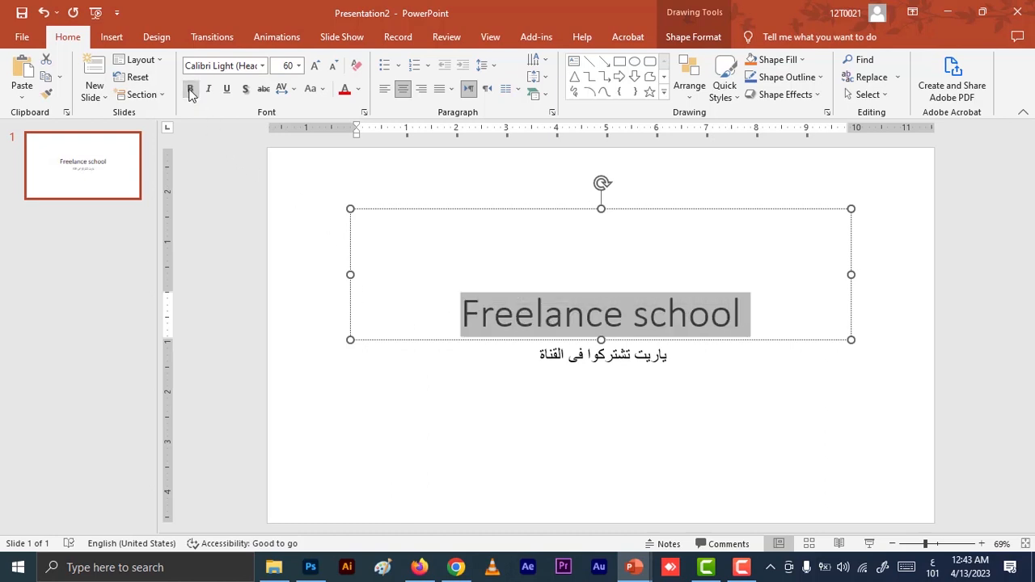
Apply bold, italic, underline and text shadow to the entire "Freelance school" title.
{"action": "left_click", "coordinate": [422, 315]}
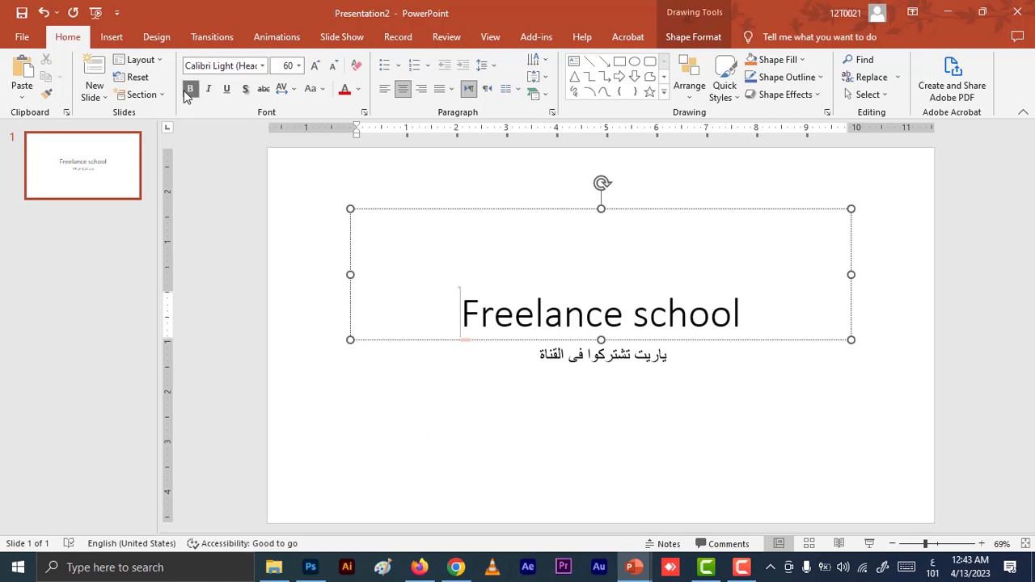
{"action": "key", "text": "ctrl+a"}
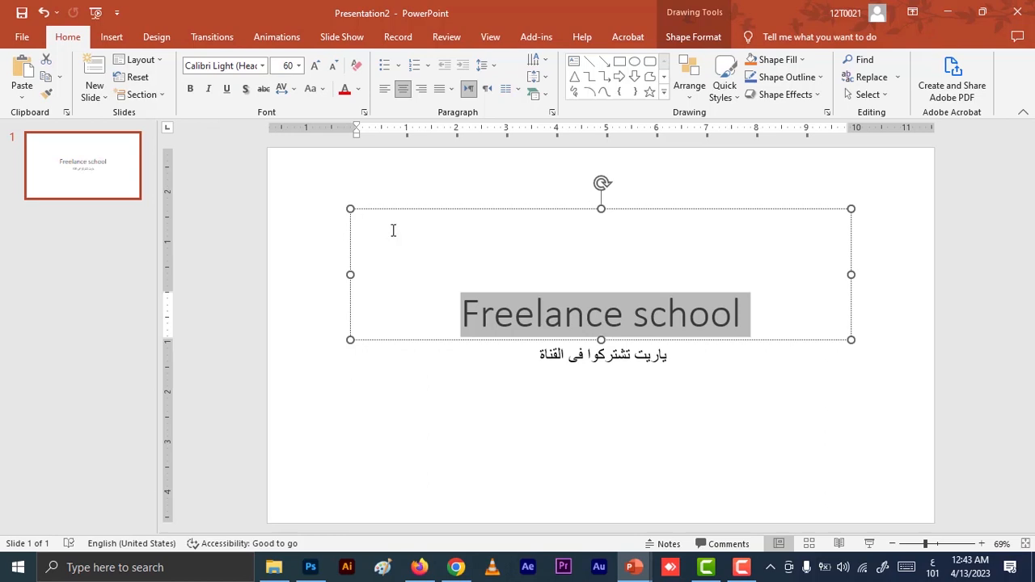
{"action": "left_click", "coordinate": [190, 88]}
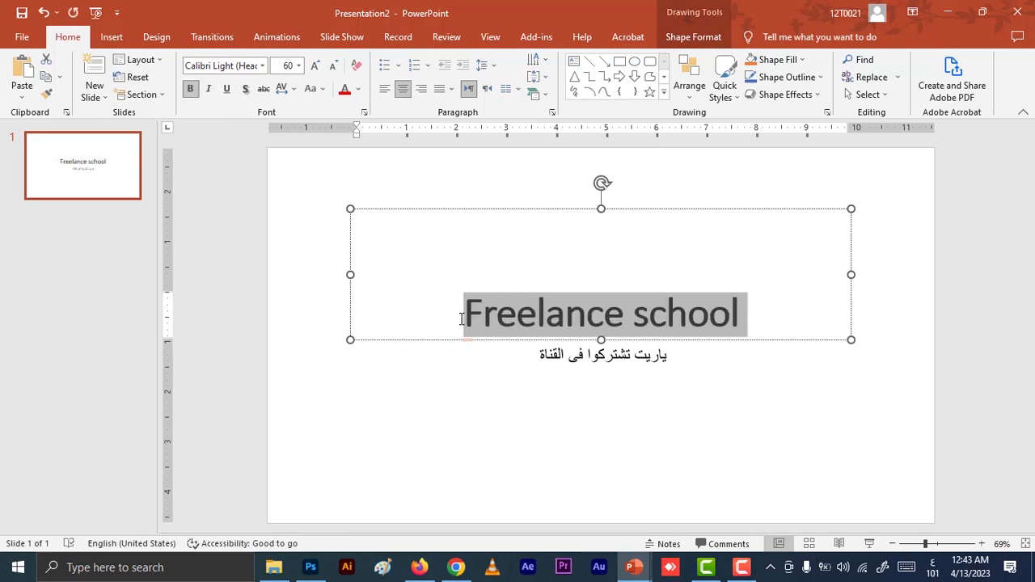
{"action": "left_click", "coordinate": [209, 90]}
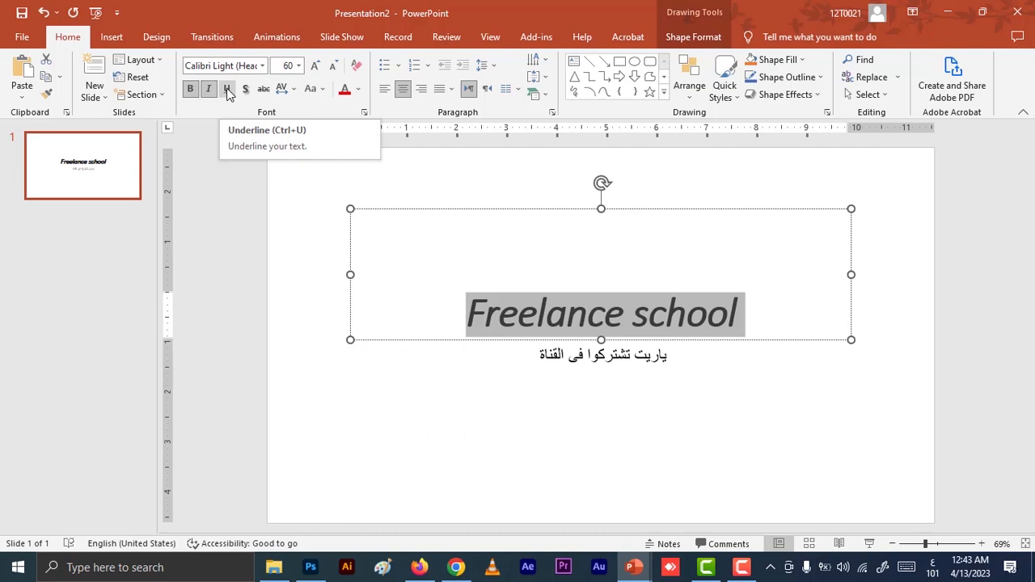
{"action": "left_click", "coordinate": [228, 90]}
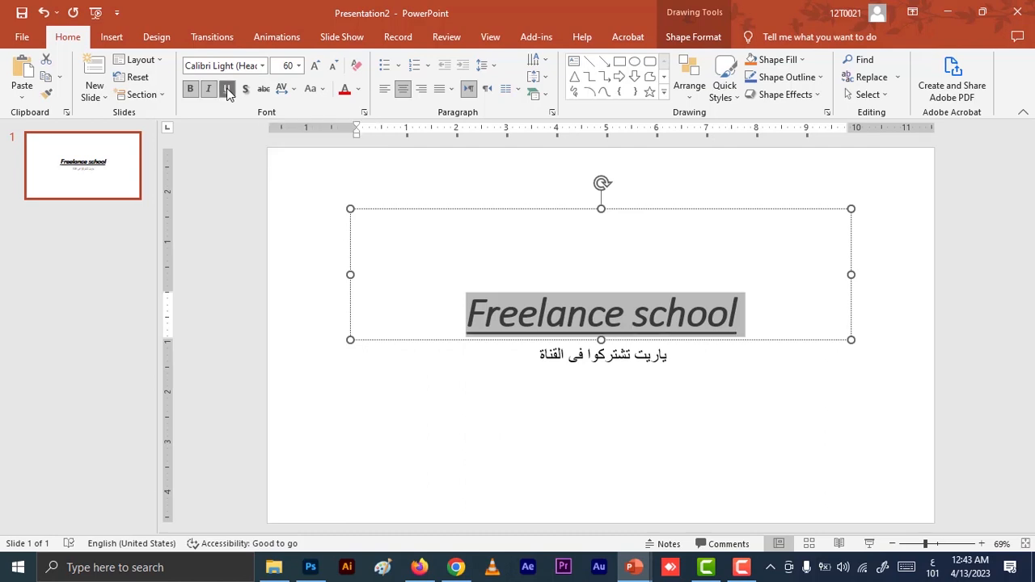
{"action": "left_click", "coordinate": [248, 92]}
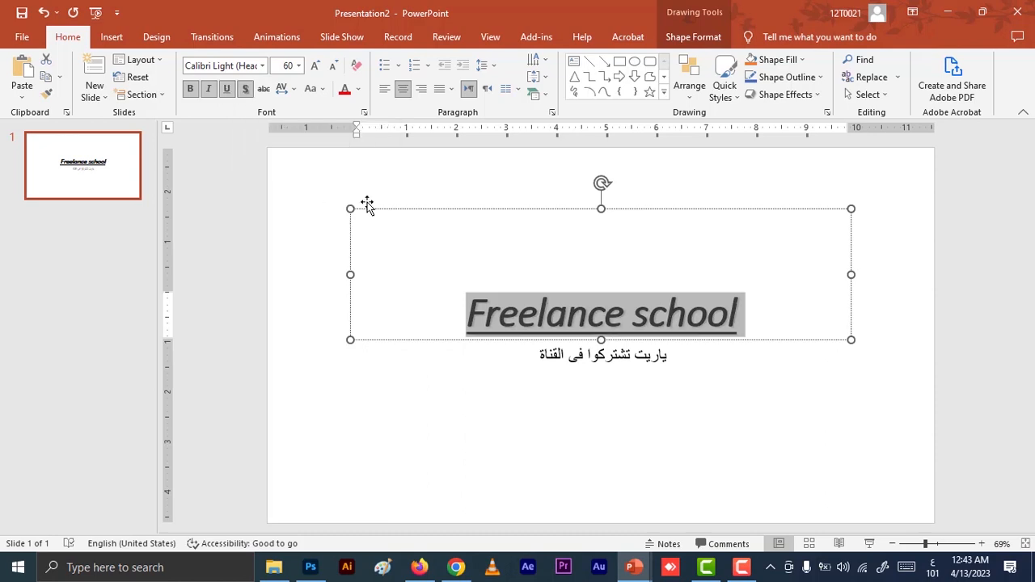
Toggle the title's text shadow off and on, and finally remove it from the entire "Freelance school" text.
{"action": "left_click", "coordinate": [248, 96]}
{"action": "left_click", "coordinate": [248, 95]}
{"action": "left_click", "coordinate": [386, 263]}
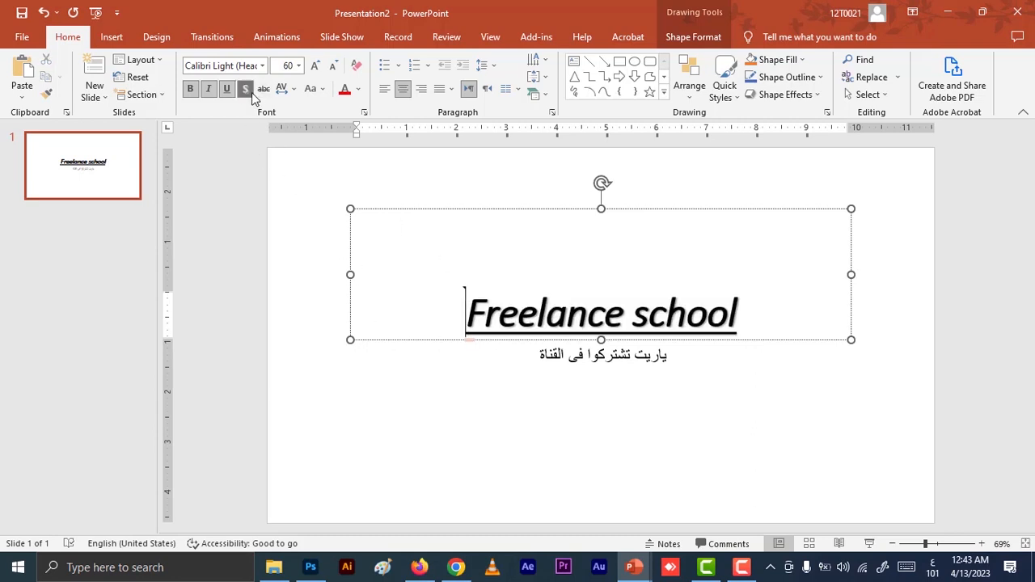
{"action": "key", "text": "ctrl+a"}
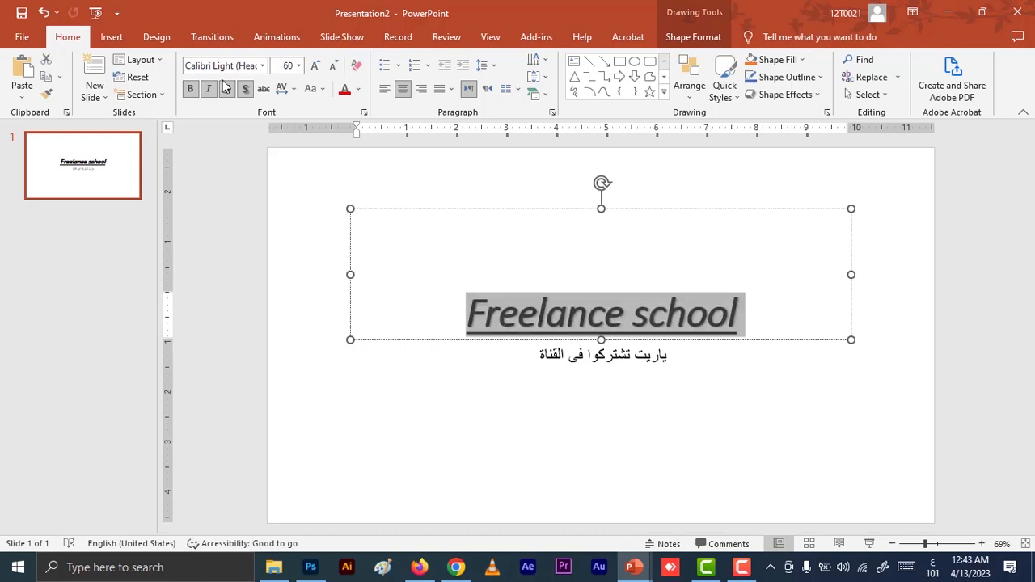
{"action": "left_click", "coordinate": [246, 89]}
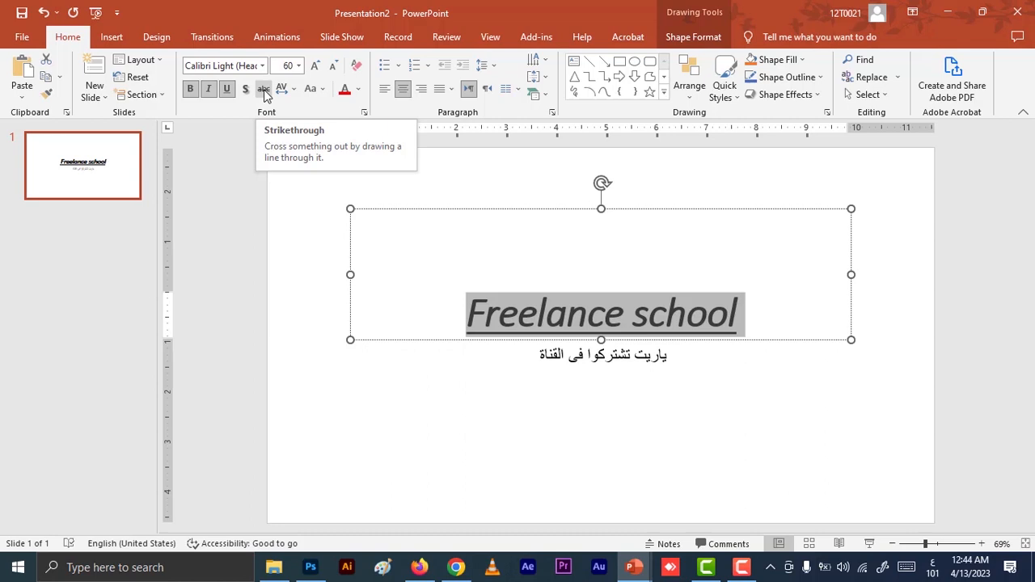
Replace the title's underline with strikethrough and keep its character spacing at Normal.
{"action": "left_click", "coordinate": [265, 93]}
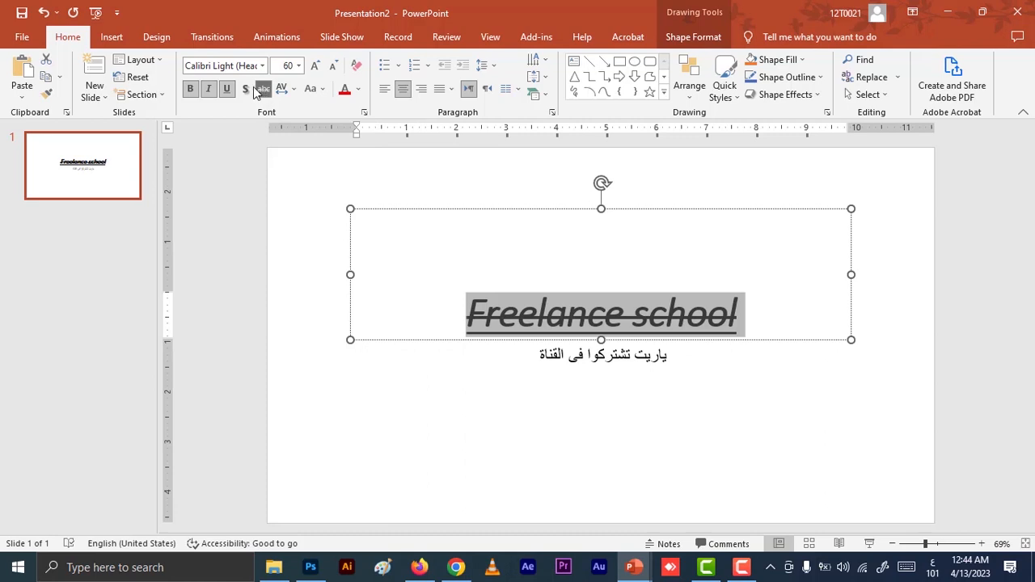
{"action": "left_click", "coordinate": [227, 90]}
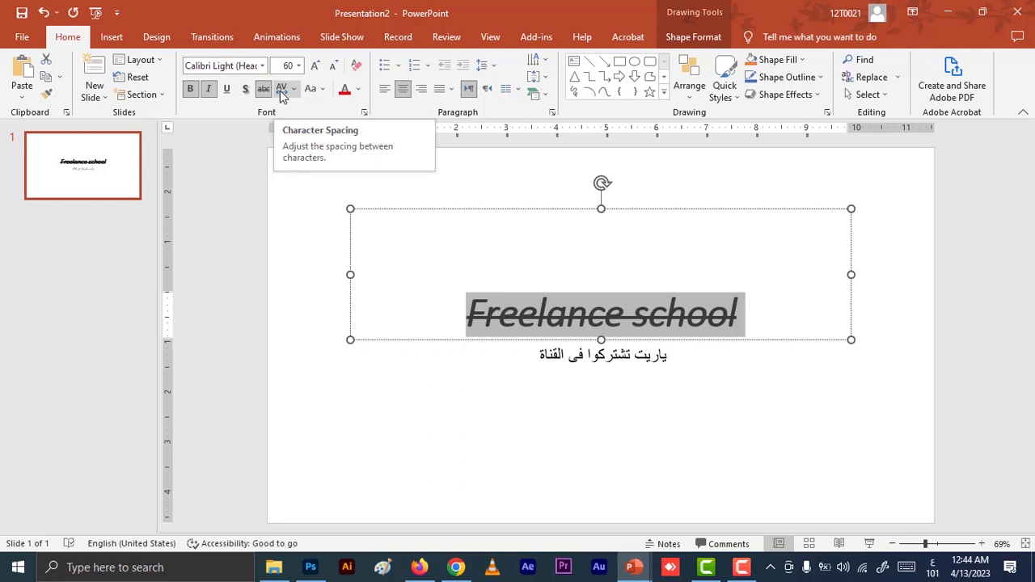
{"action": "left_click", "coordinate": [282, 91]}
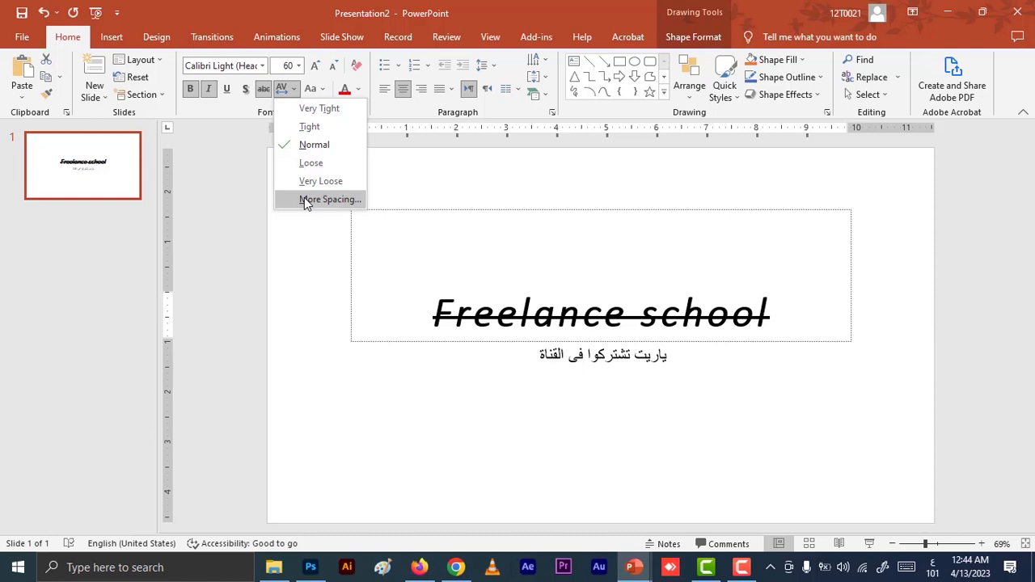
{"action": "left_click", "coordinate": [314, 145]}
Change the title's case to Capitalize Each Word and remove its strikethrough.
{"action": "left_click", "coordinate": [317, 91]}
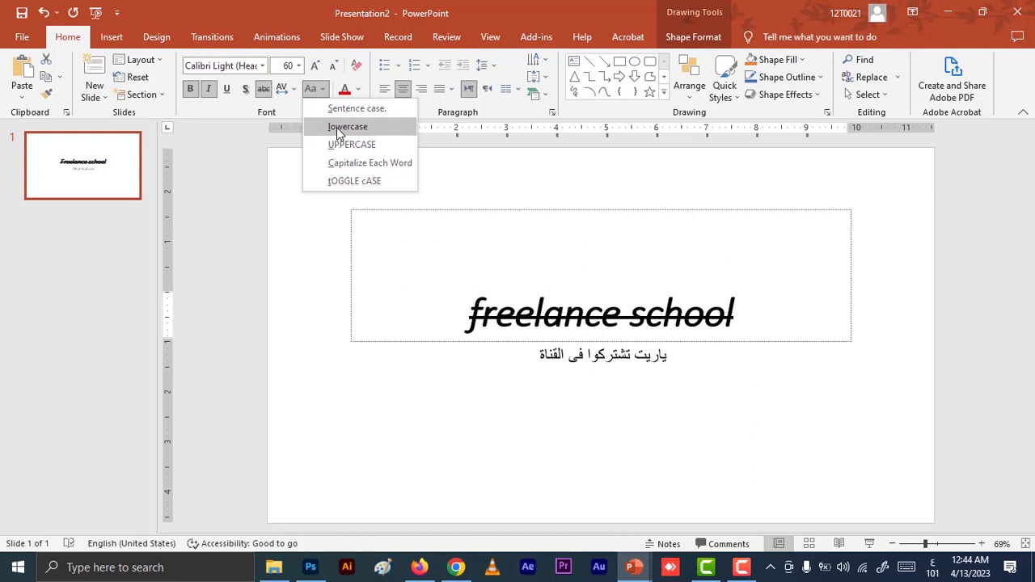
{"action": "left_click", "coordinate": [332, 164]}
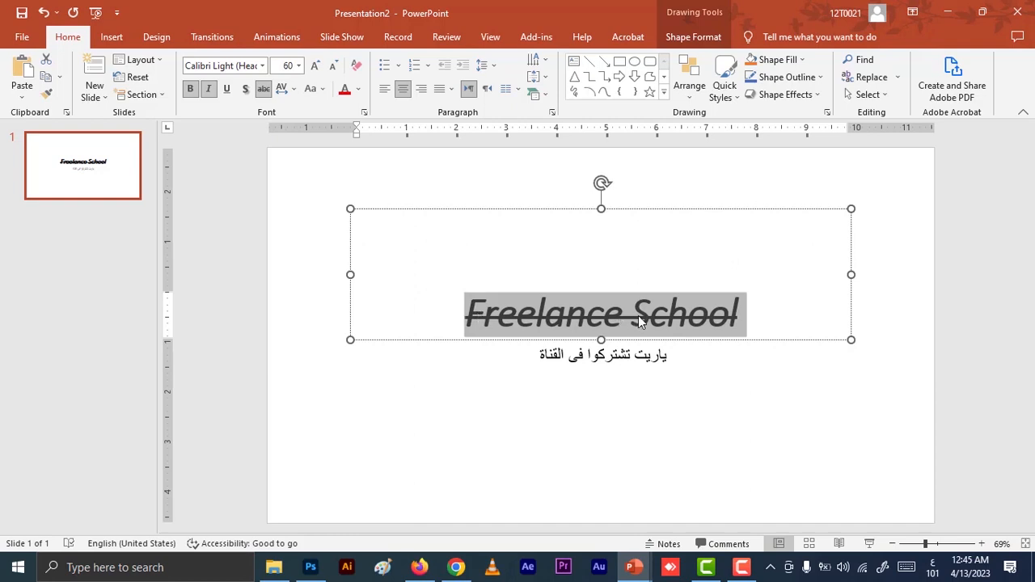
{"action": "left_click", "coordinate": [262, 90]}
Set the title's case to Sentence case, leaving its character spacing at Normal.
{"action": "left_click", "coordinate": [282, 88]}
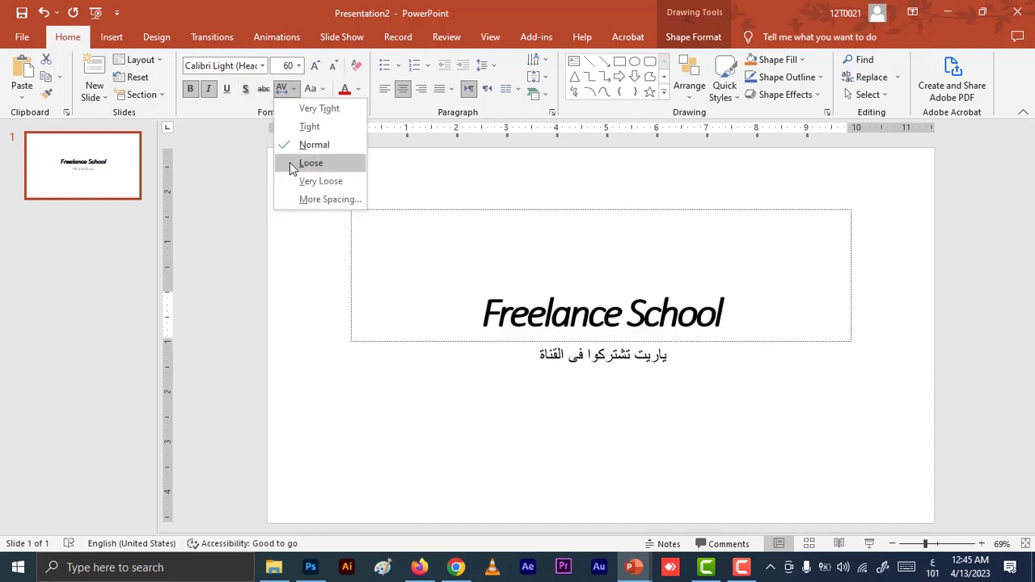
{"action": "left_click", "coordinate": [312, 90]}
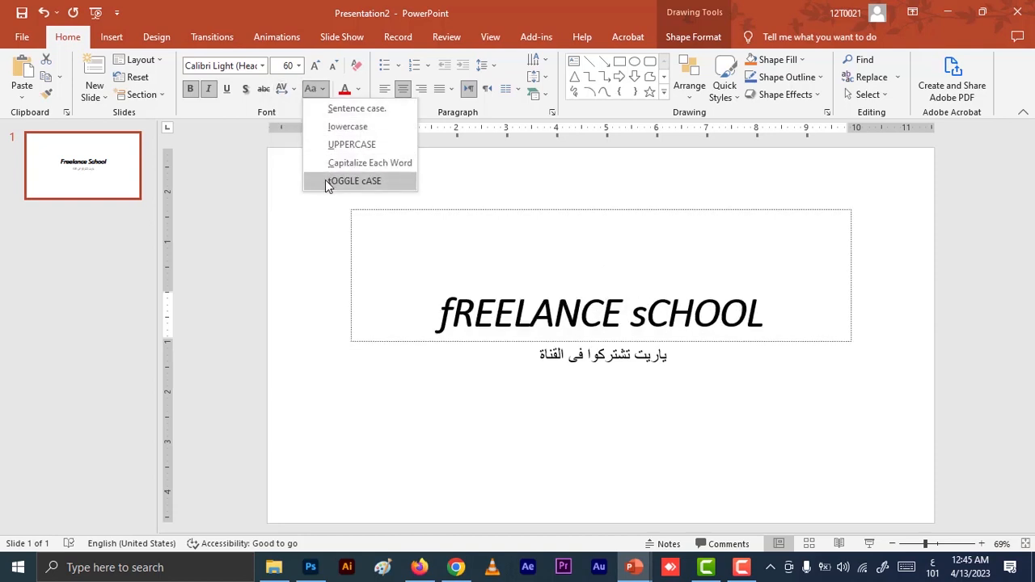
{"action": "left_click", "coordinate": [340, 111]}
Color the entire "Freelance school" title with the darkest shade of the blue theme color.
{"action": "left_click", "coordinate": [509, 324]}
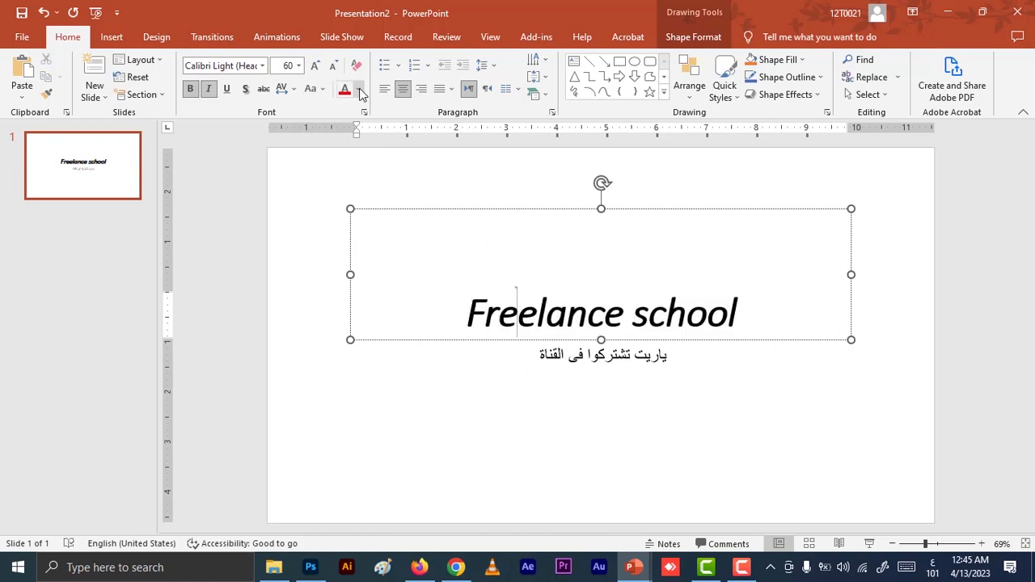
{"action": "key", "text": "ctrl+a"}
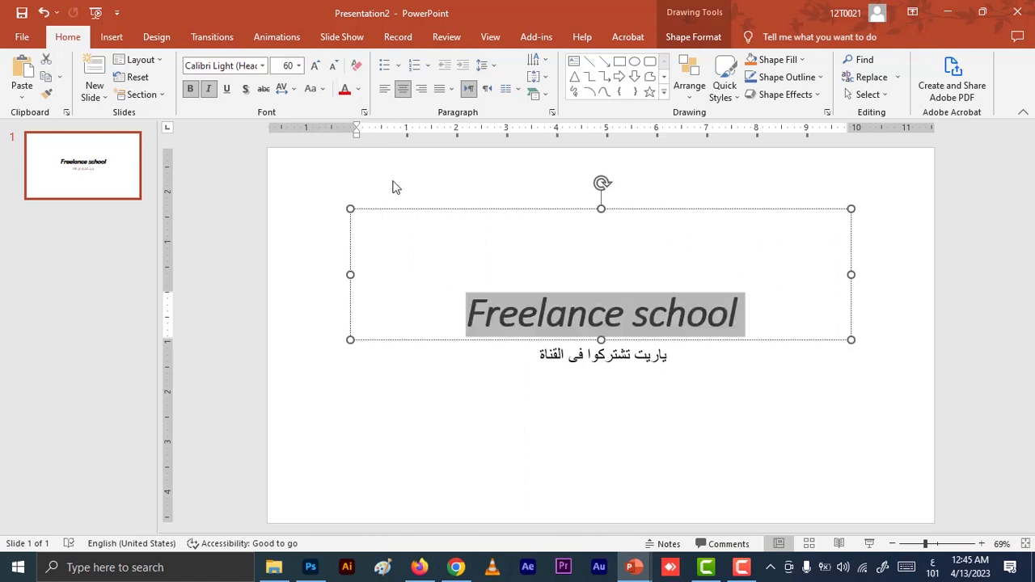
{"action": "left_click", "coordinate": [360, 91]}
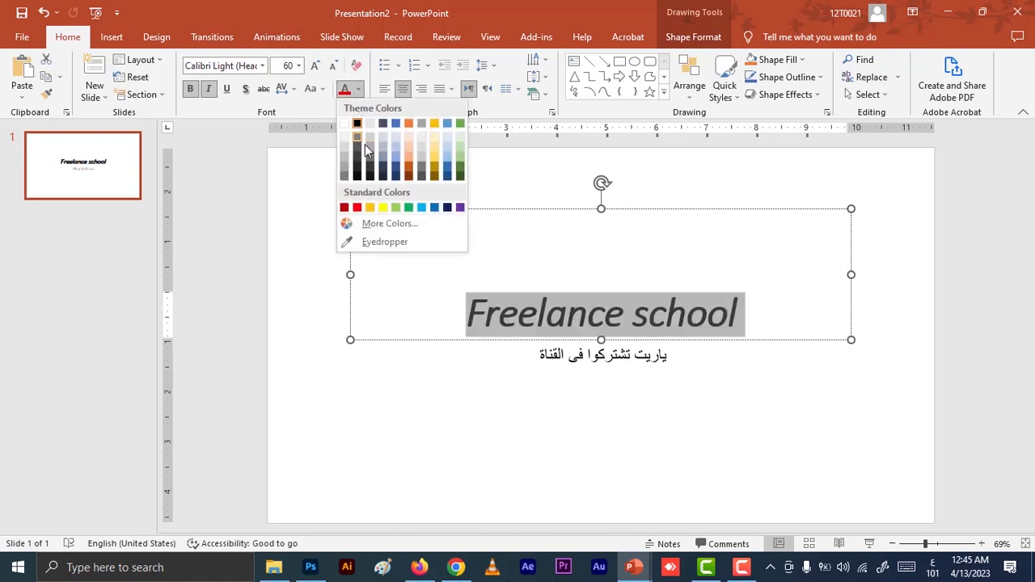
{"action": "left_click", "coordinate": [395, 174]}
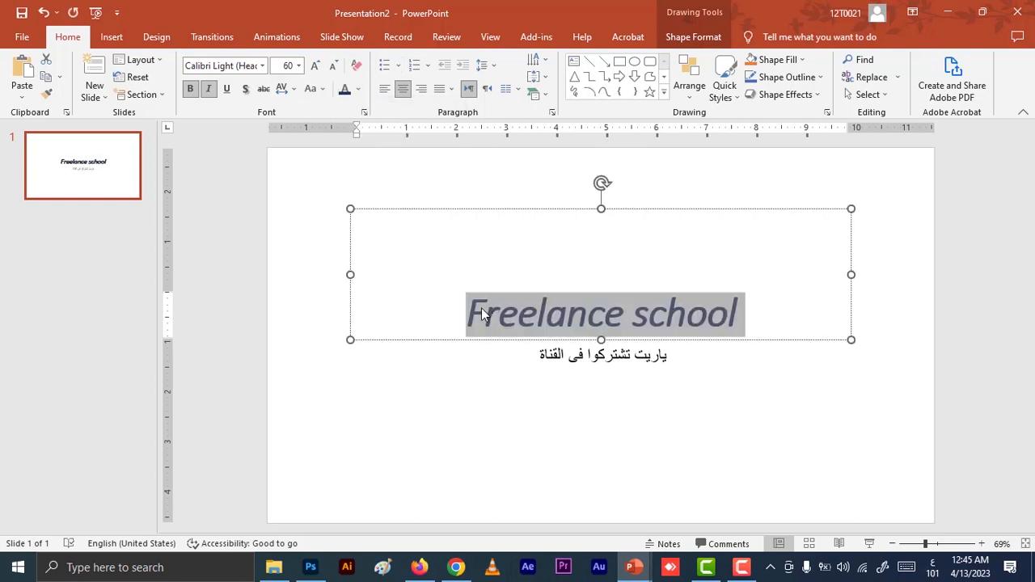
Try clearing all formatting from the title and undo the change.
{"action": "left_click", "coordinate": [358, 70]}
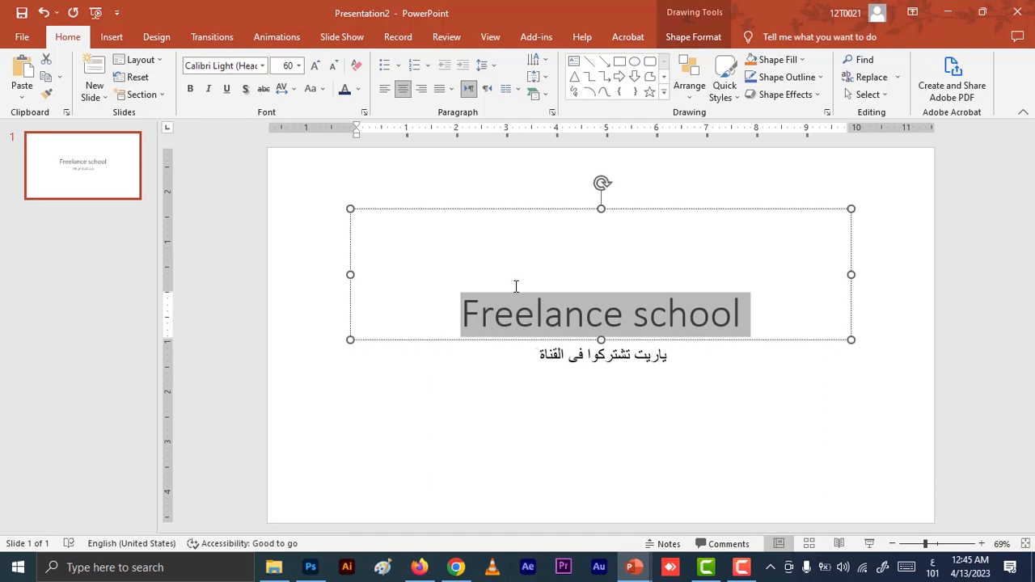
{"action": "left_click", "coordinate": [493, 308]}
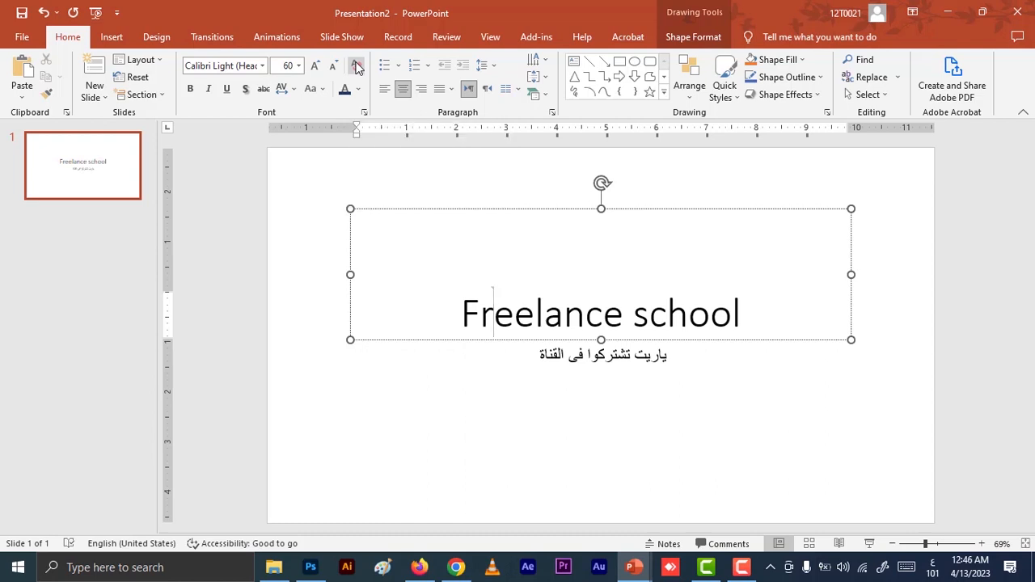
{"action": "key", "text": "ctrl+z"}
Align the title left, center and right in turn, finishing with Justify alignment.
{"action": "left_click", "coordinate": [475, 231]}
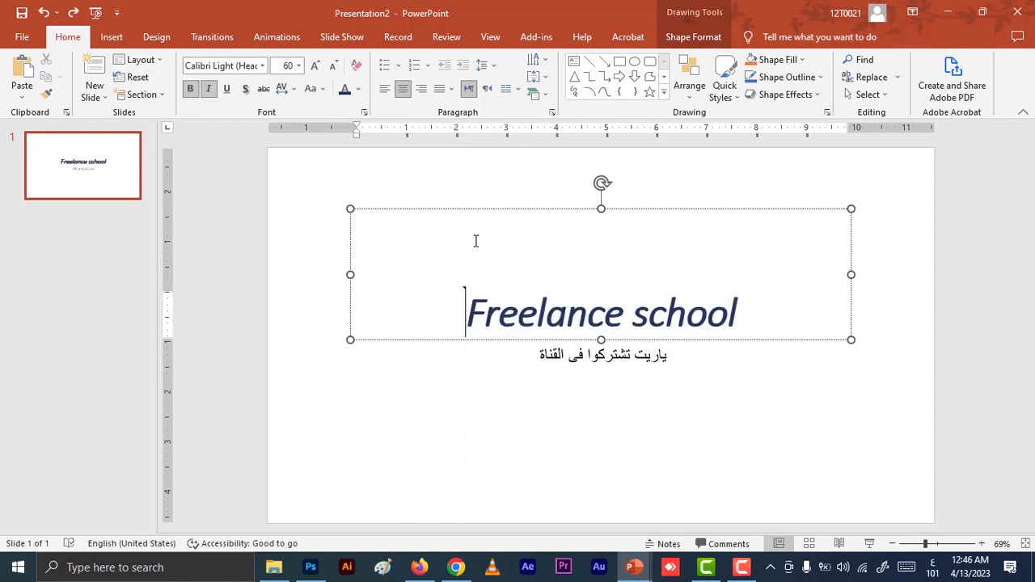
{"action": "left_click", "coordinate": [385, 95]}
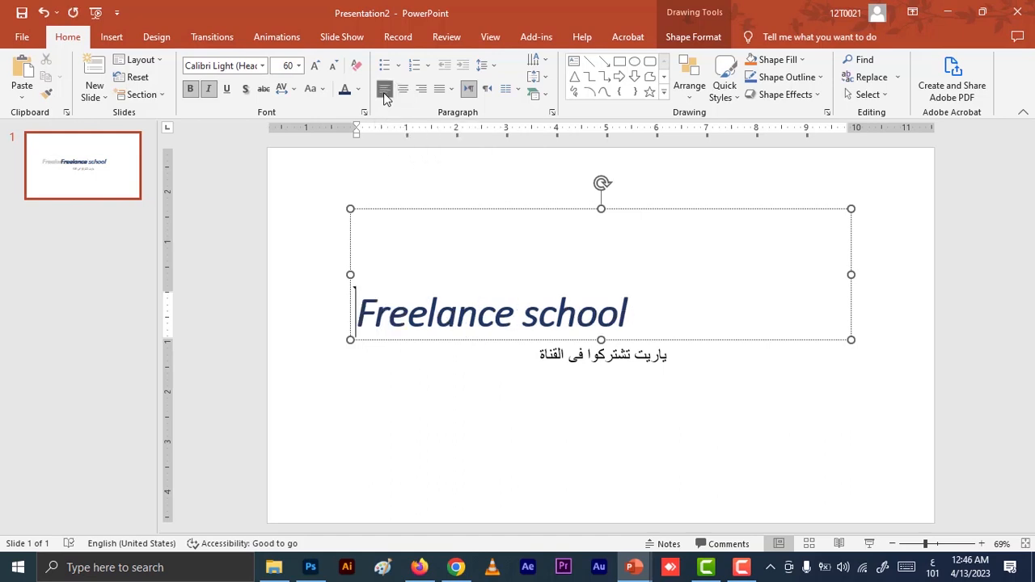
{"action": "left_click", "coordinate": [404, 93]}
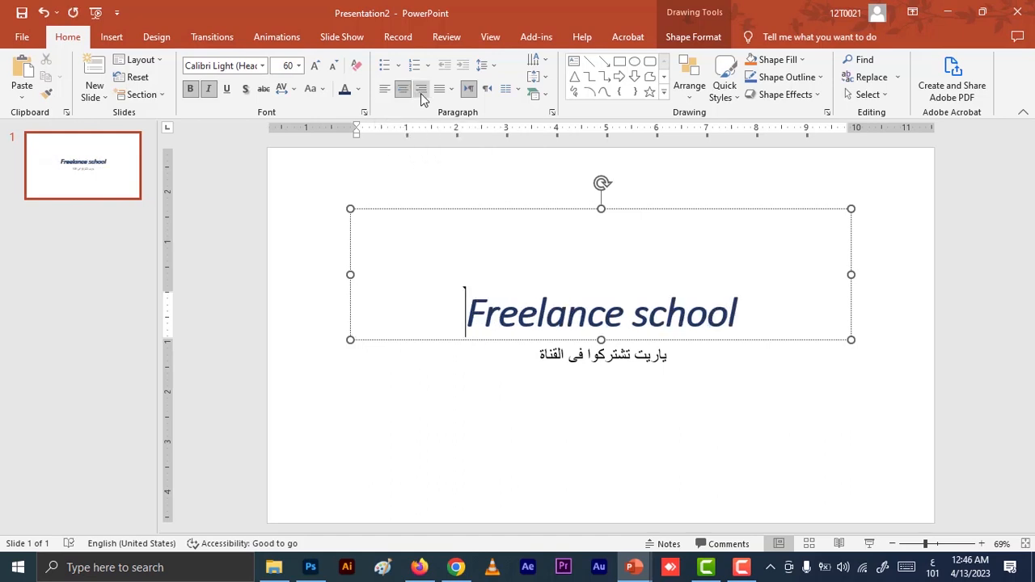
{"action": "left_click", "coordinate": [421, 93]}
{"action": "left_click", "coordinate": [443, 94]}
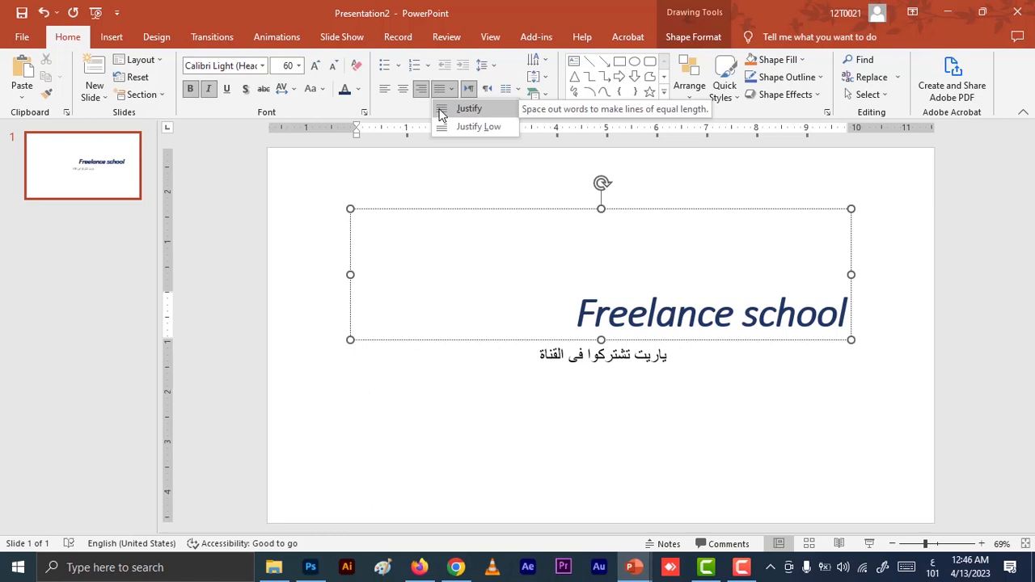
{"action": "left_click", "coordinate": [441, 110]}
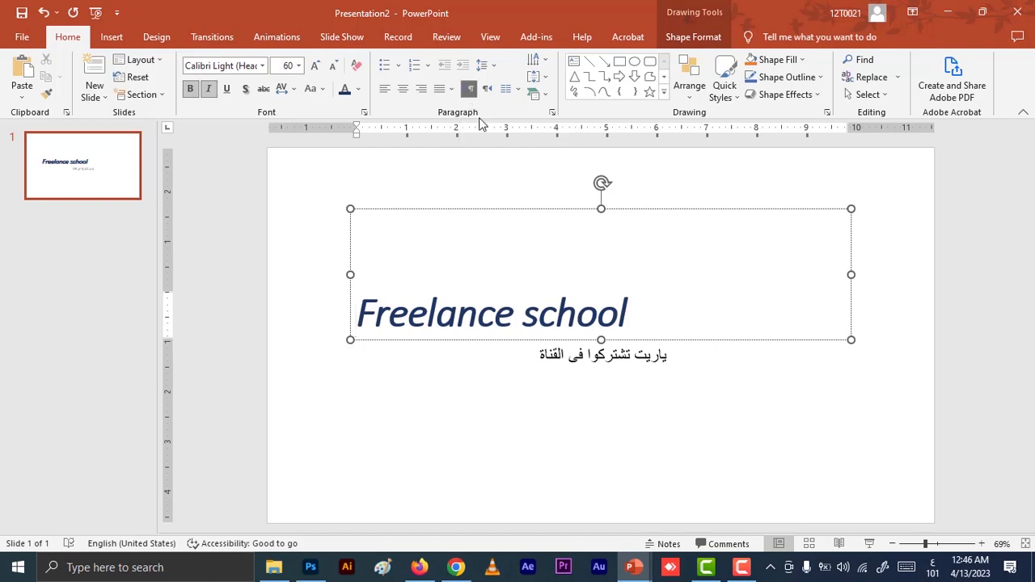
Switch the Arabic subtitle to right-to-left text direction and back to left-to-right.
{"action": "left_click", "coordinate": [637, 355]}
{"action": "left_click", "coordinate": [487, 88]}
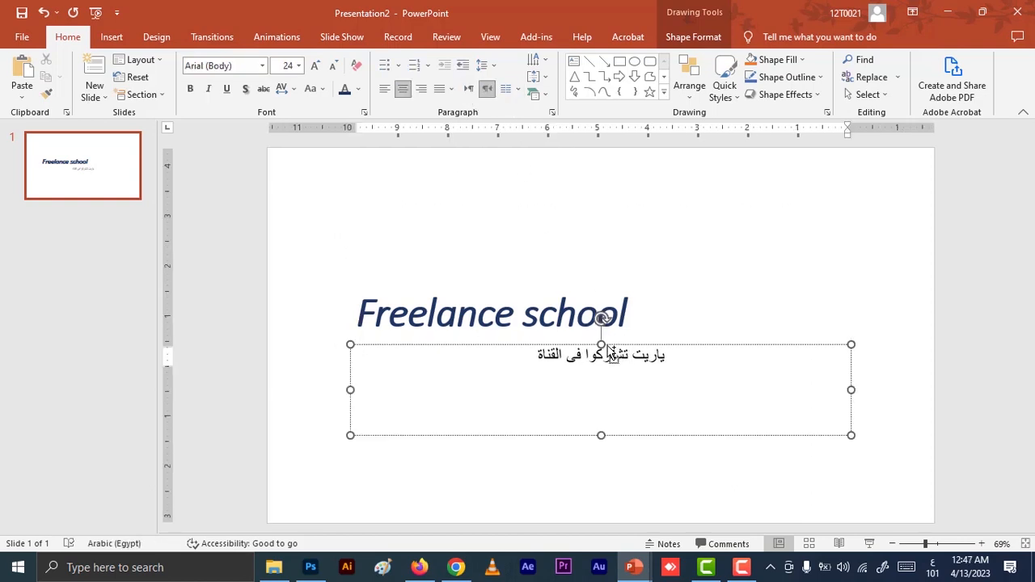
{"action": "triple_click", "coordinate": [616, 354]}
{"action": "left_click", "coordinate": [489, 94]}
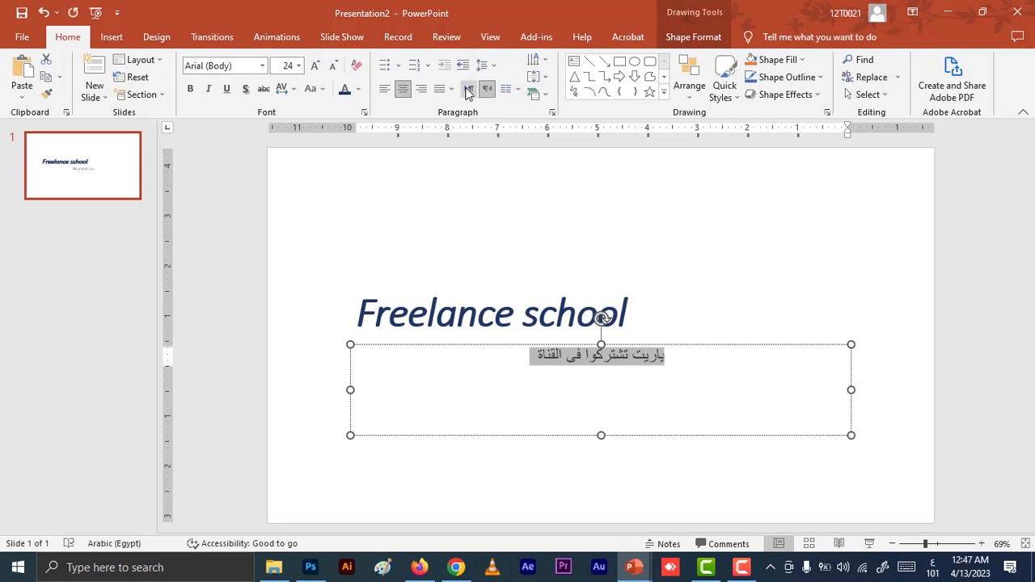
{"action": "left_click", "coordinate": [534, 360]}
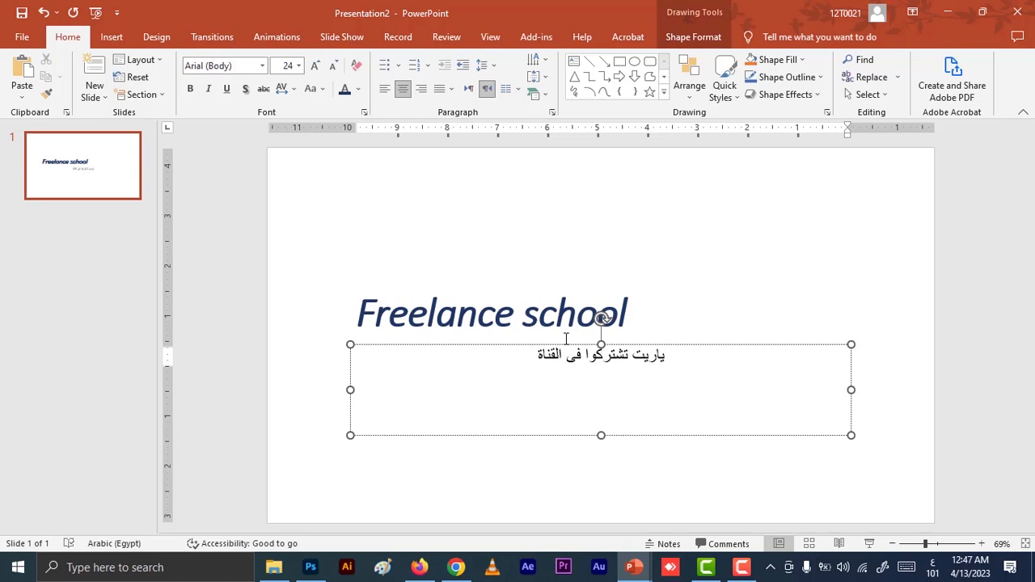
{"action": "left_click", "coordinate": [469, 88]}
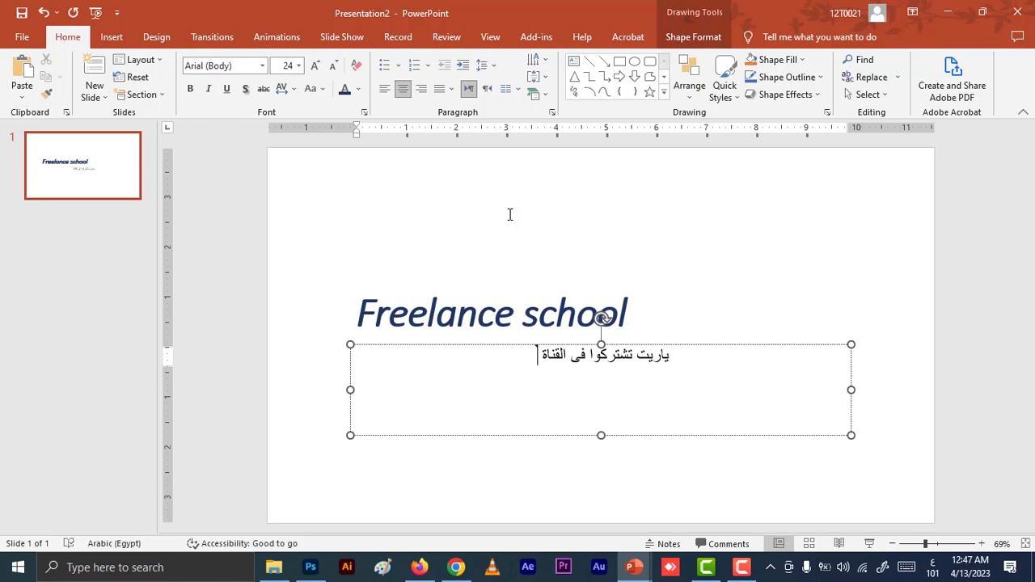
Shorten the subtitle's last word to "قناة" and place the cursor at the end of the line.
{"action": "key", "text": "Right"}
{"action": "key", "text": "BackSpace"}
{"action": "key", "text": "BackSpace"}
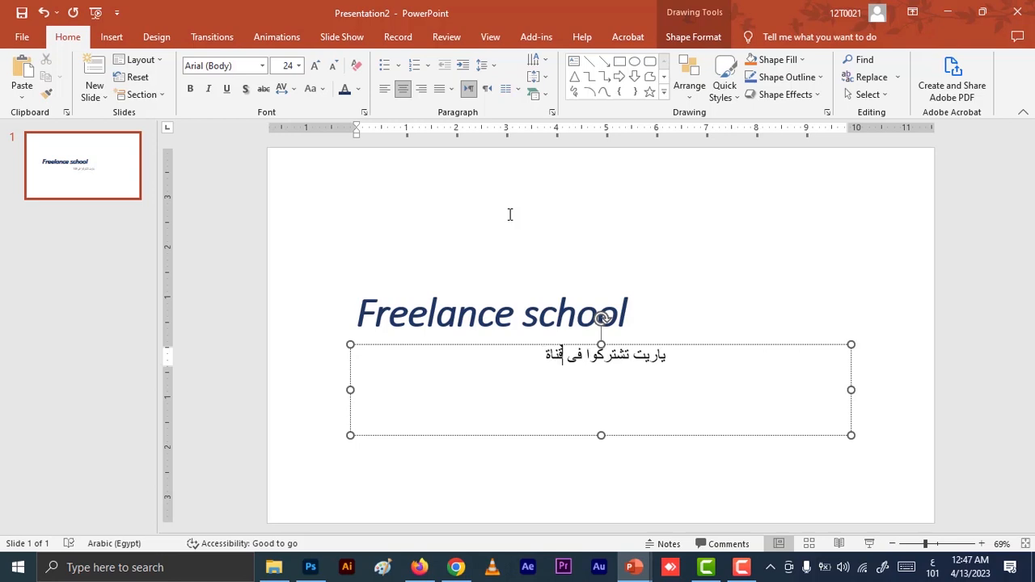
{"action": "key", "text": "End"}
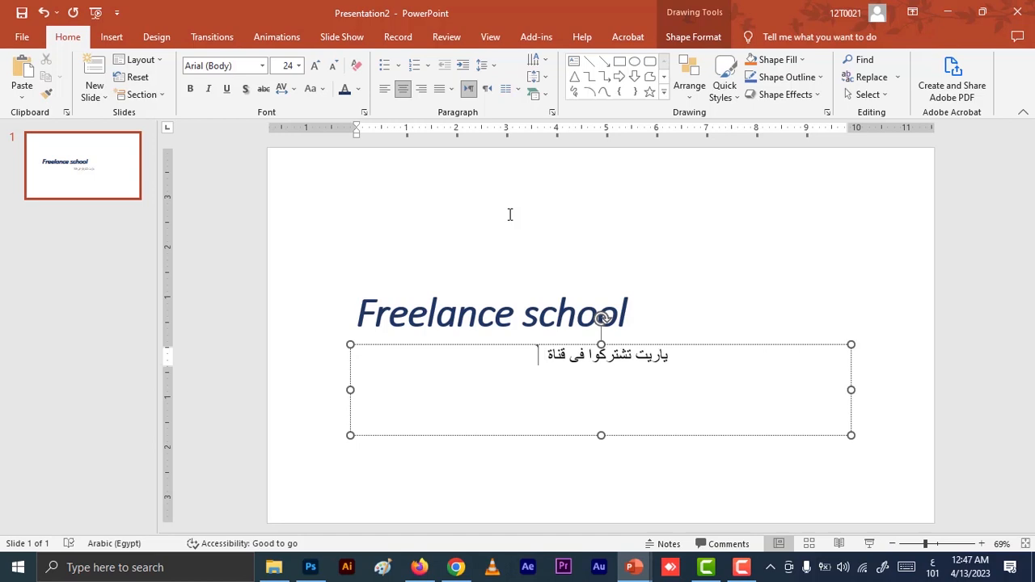
Add "freelance school" in English to the Arabic subtitle and set its text direction to right-to-left.
{"action": "key", "text": "alt+shift"}
{"action": "type", "text": "f"}
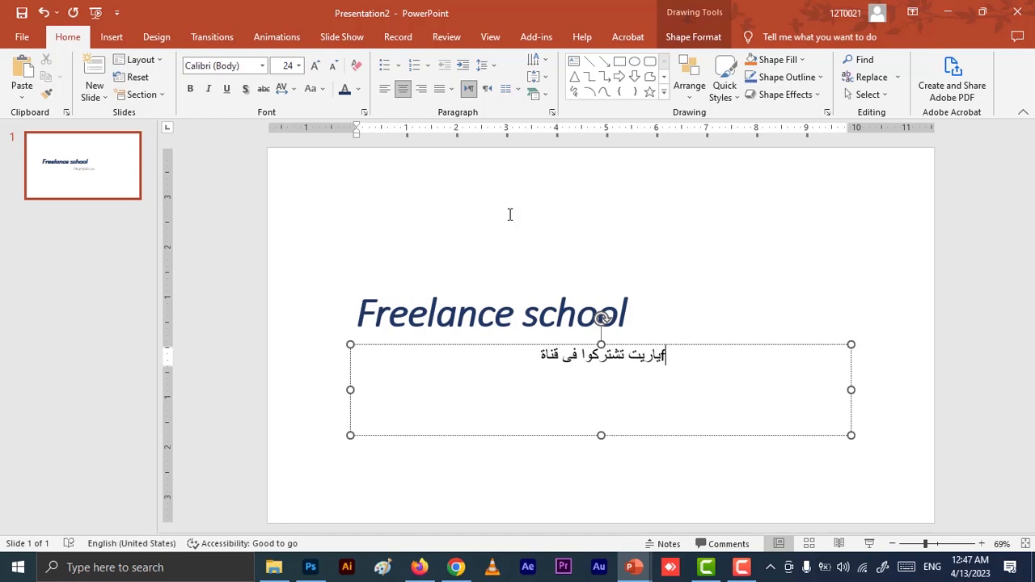
{"action": "type", "text": "ree"}
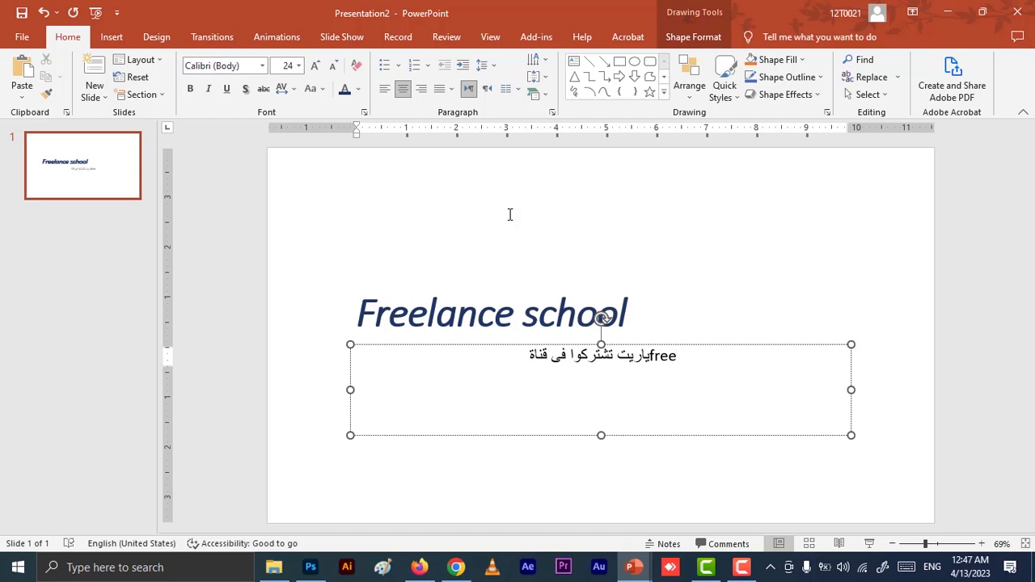
{"action": "type", "text": "lance sc"}
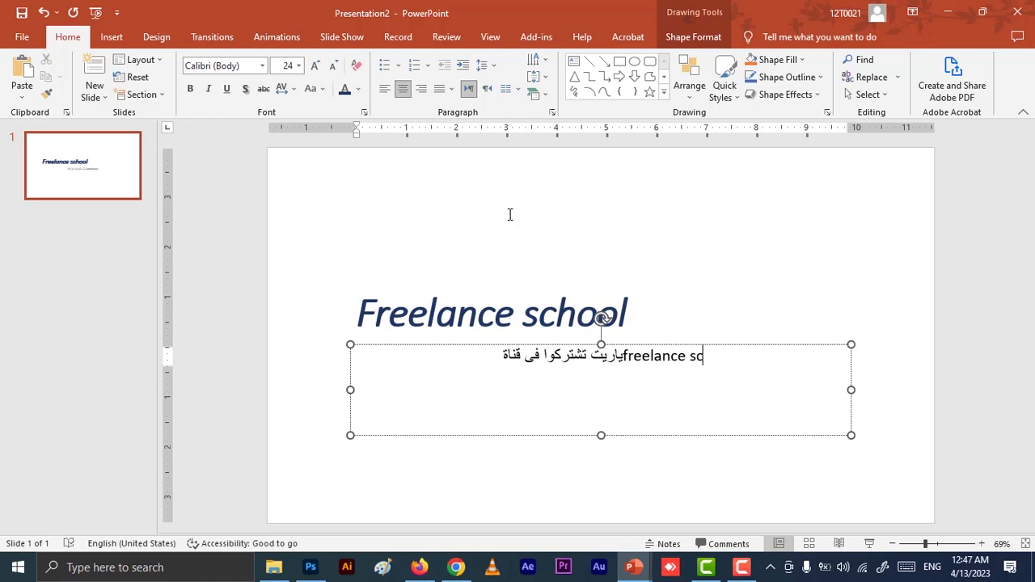
{"action": "type", "text": "hool"}
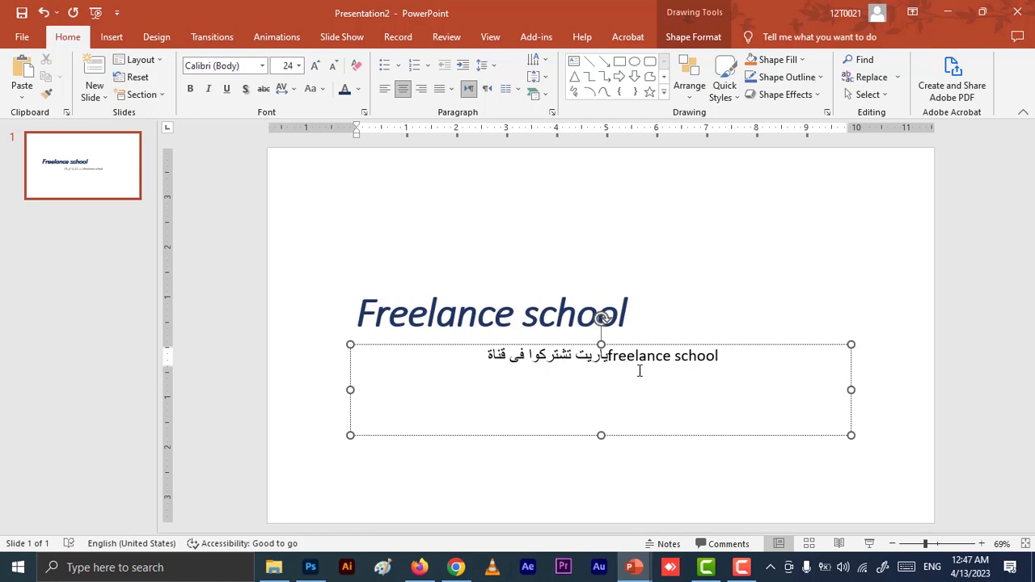
{"action": "left_click", "coordinate": [488, 91]}
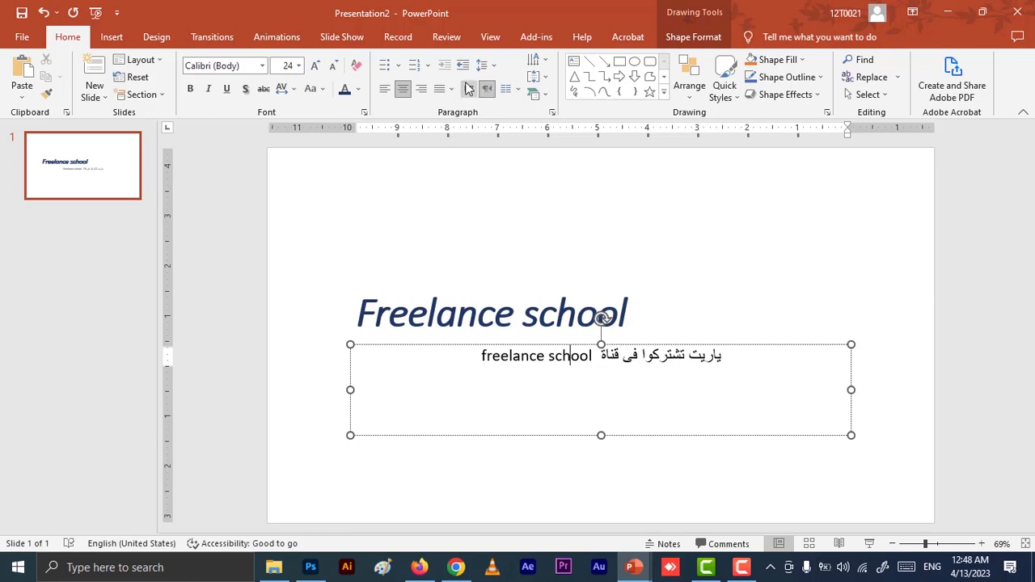
Add a new title-and-content slide after the title slide.
{"action": "left_click", "coordinate": [557, 325]}
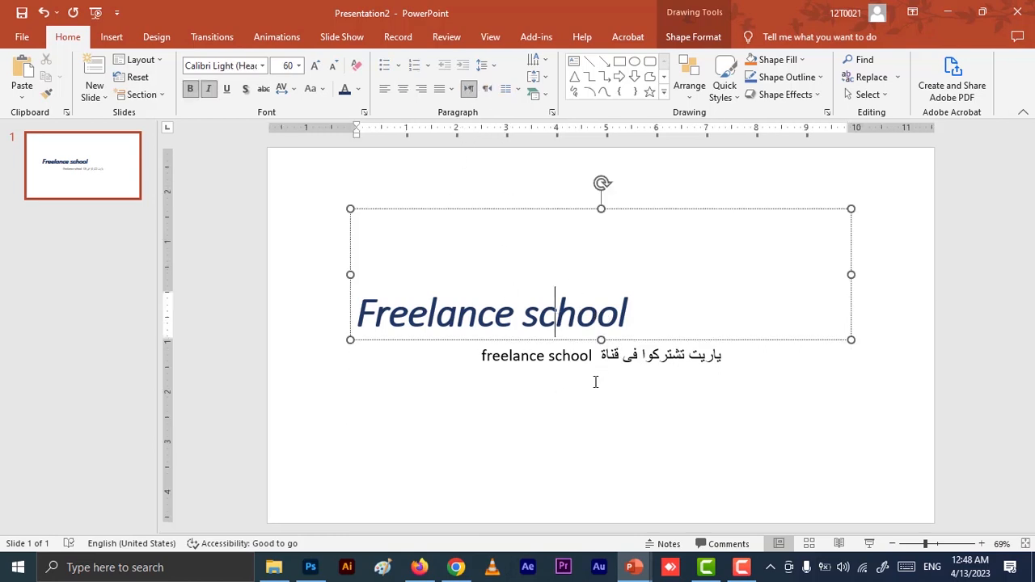
{"action": "left_click", "coordinate": [98, 165]}
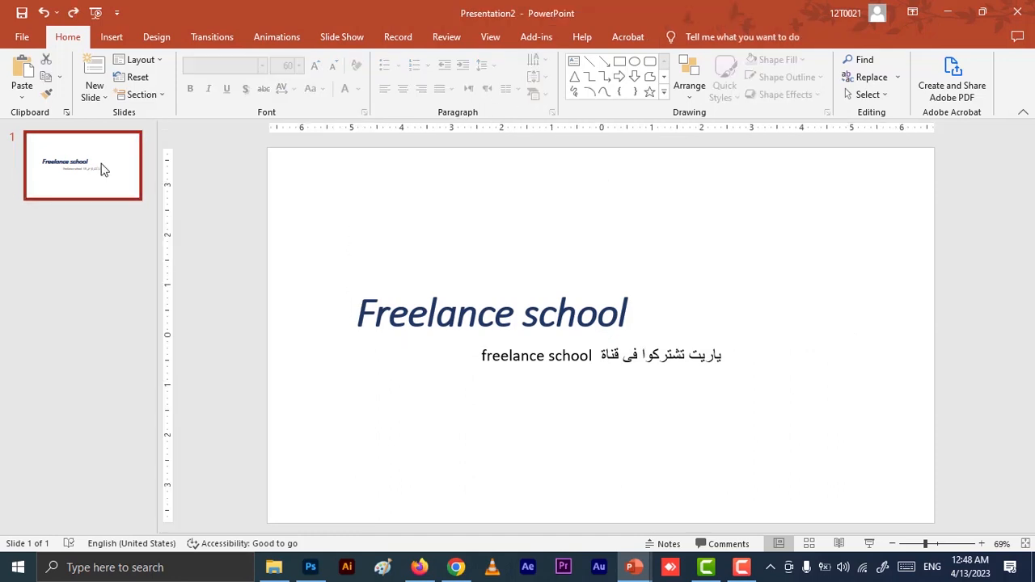
{"action": "key", "text": "Return"}
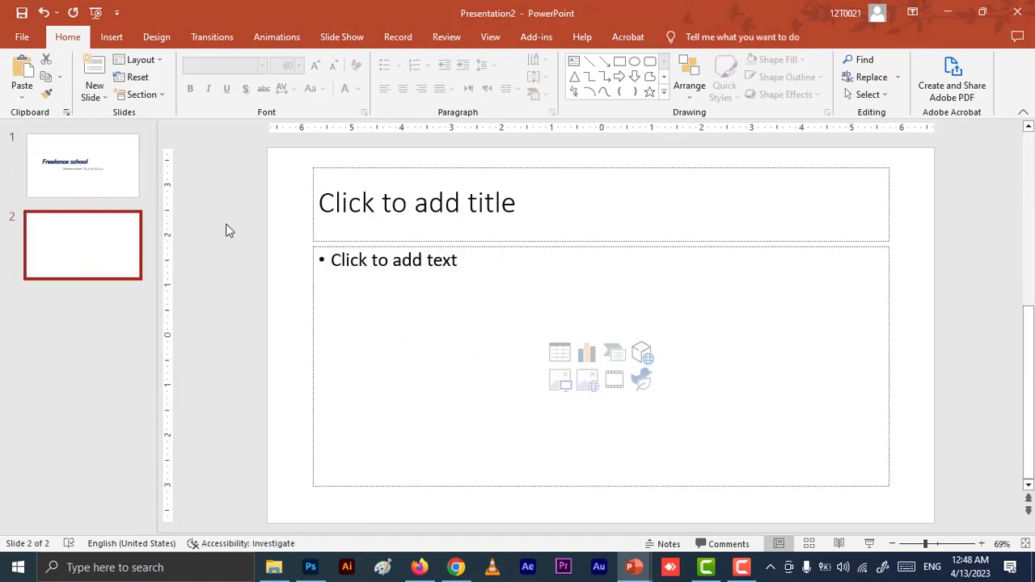
Copy the "Freelance school" title from the first slide into the second slide's title placeholder, keeping its formatting.
{"action": "left_click", "coordinate": [85, 189]}
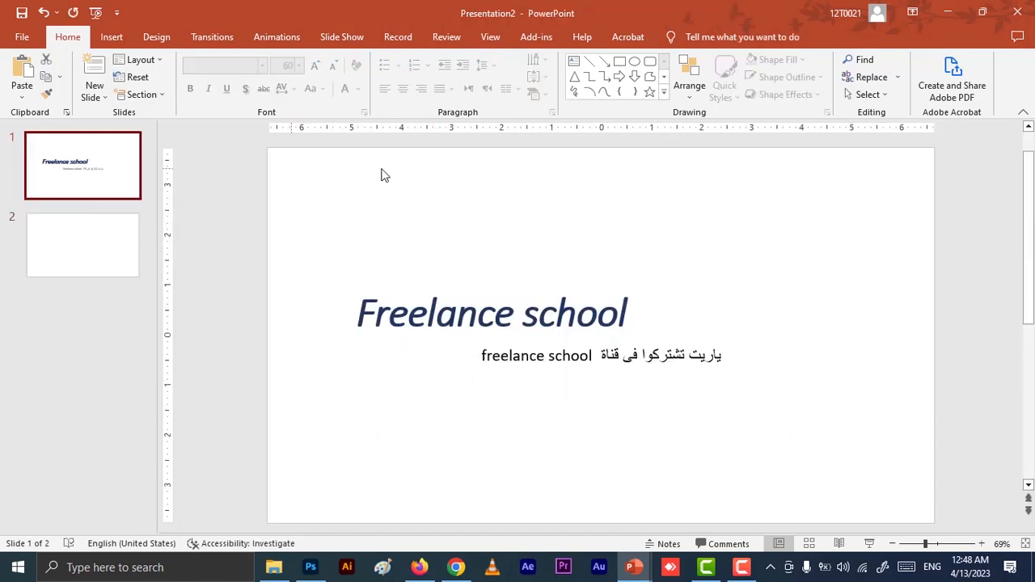
{"action": "triple_click", "coordinate": [469, 314]}
{"action": "key", "text": "ctrl+c"}
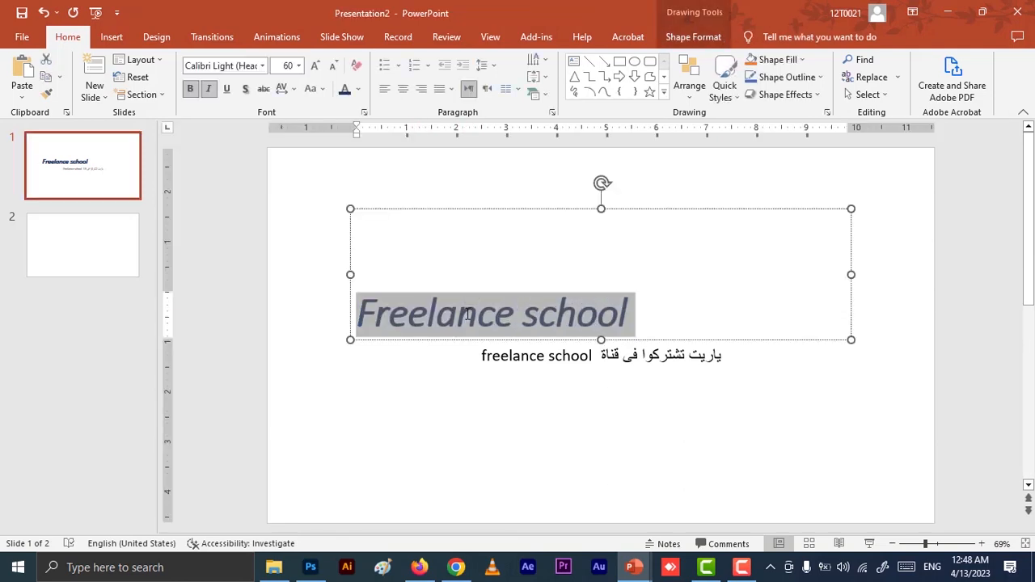
{"action": "scroll", "coordinate": [158, 296], "scroll_direction": "down", "scroll_amount": 1}
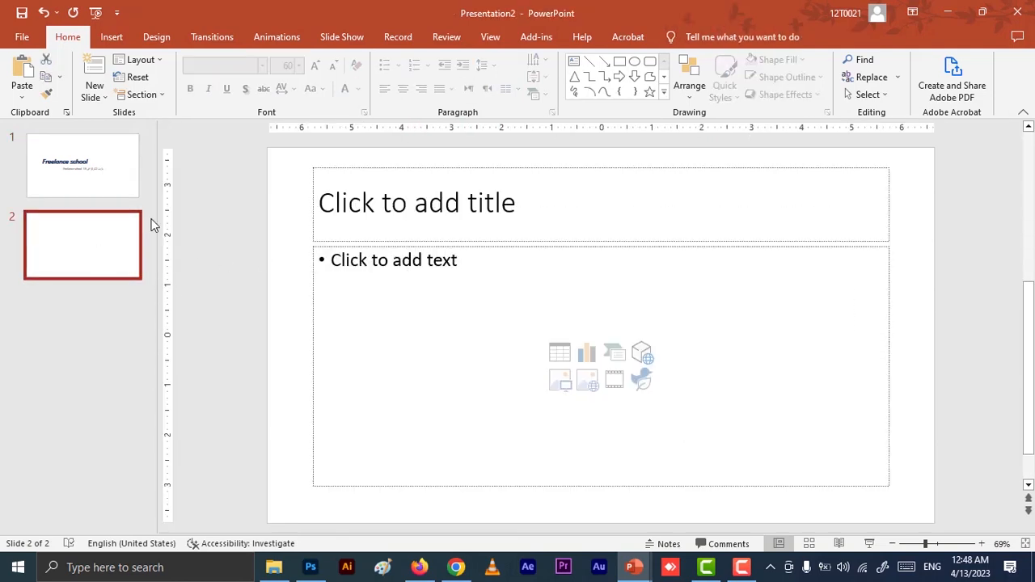
{"action": "left_click", "coordinate": [432, 208]}
{"action": "key", "text": "ctrl+v"}
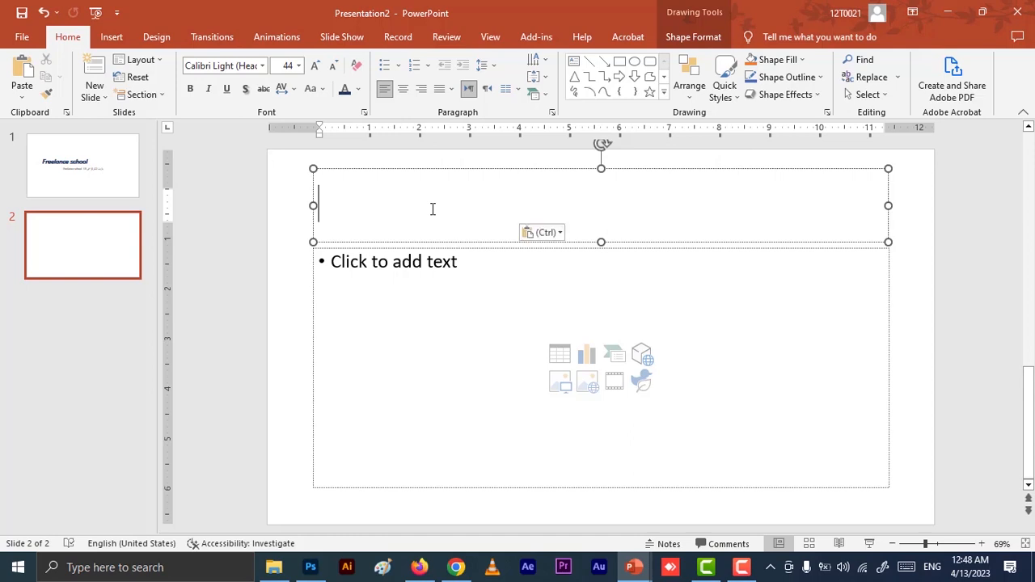
Enter "محتوى القناة" in the second slide's content placeholder, followed by the line "دروس تعليمية عن الربح من الانترنت".
{"action": "left_click", "coordinate": [498, 303]}
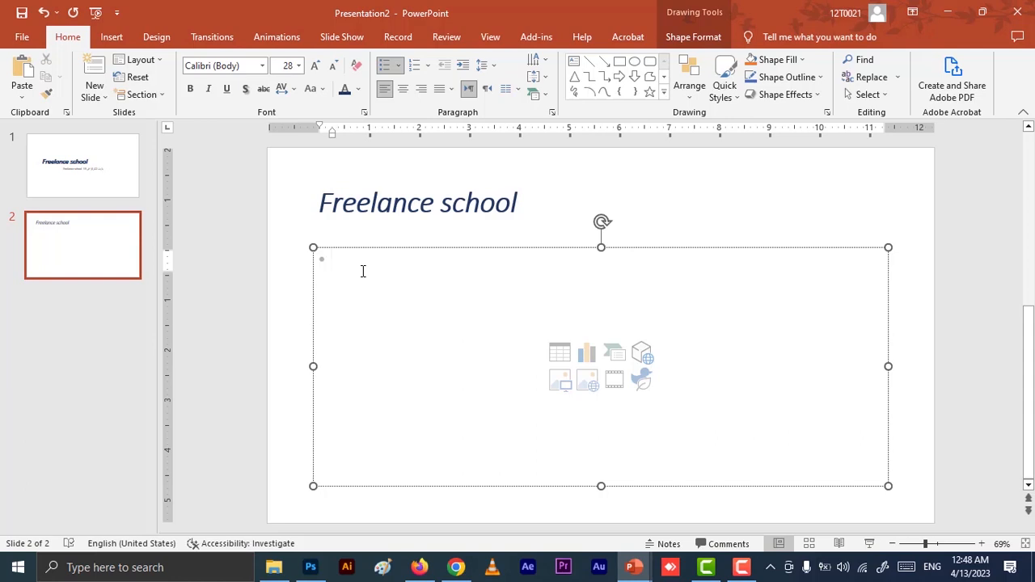
{"action": "type", "text": "lpj,"}
{"action": "key", "text": "BackSpace"}
{"action": "key", "text": "BackSpace"}
{"action": "key", "text": "BackSpace"}
{"action": "key", "text": "BackSpace"}
{"action": "key", "text": "alt+shift"}
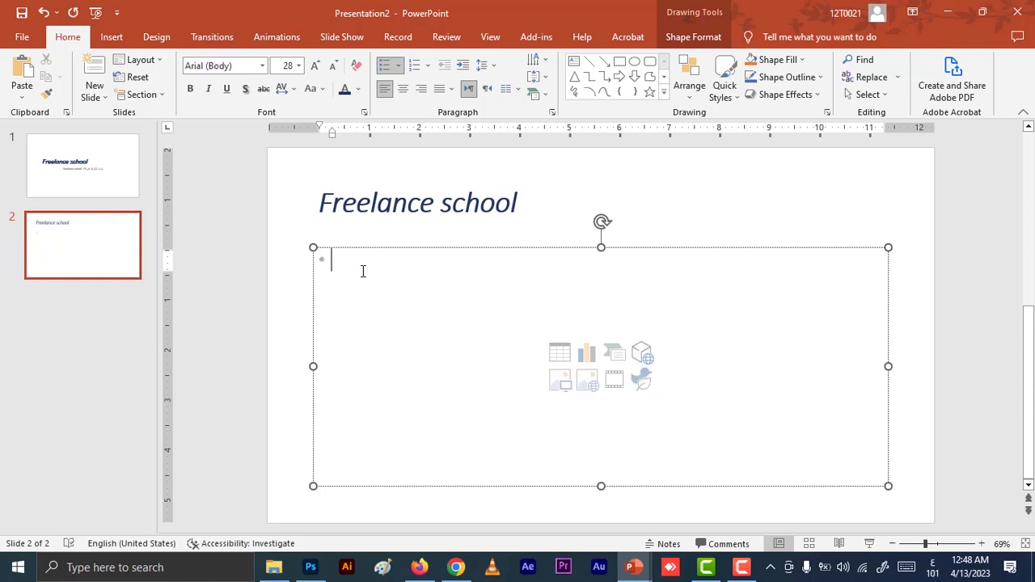
{"action": "type", "text": "محتوى القناة "}
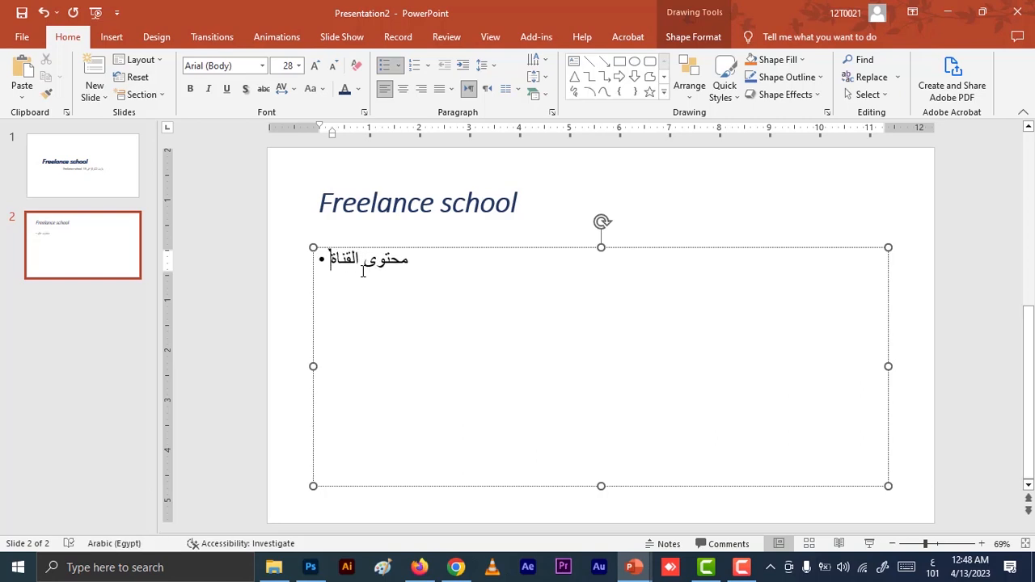
{"action": "type", "text": "دروس تعلي"}
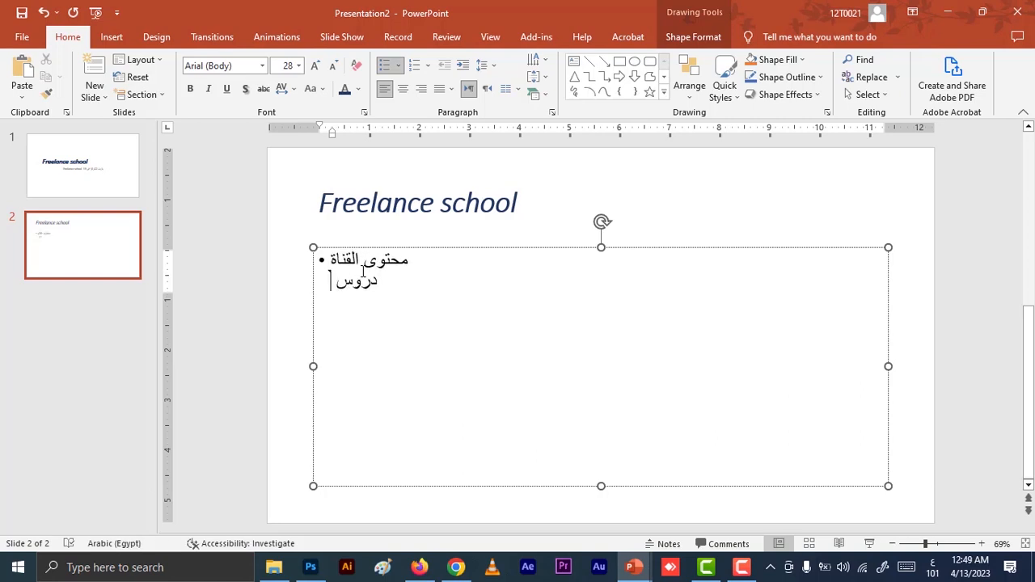
{"action": "type", "text": "ية"}
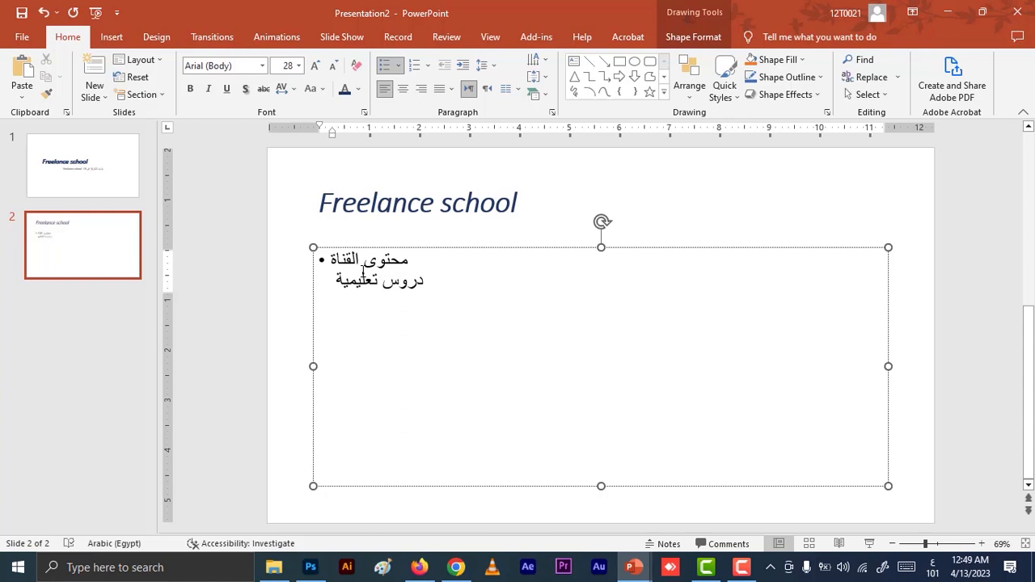
{"action": "type", "text": " عن الربح من الانترنت"}
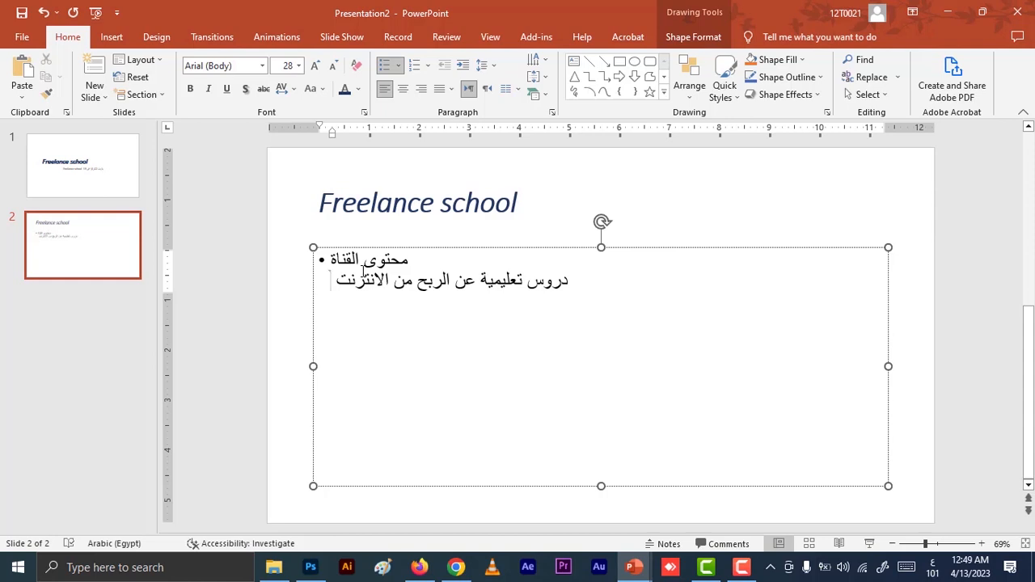
{"action": "key", "text": "Return"}
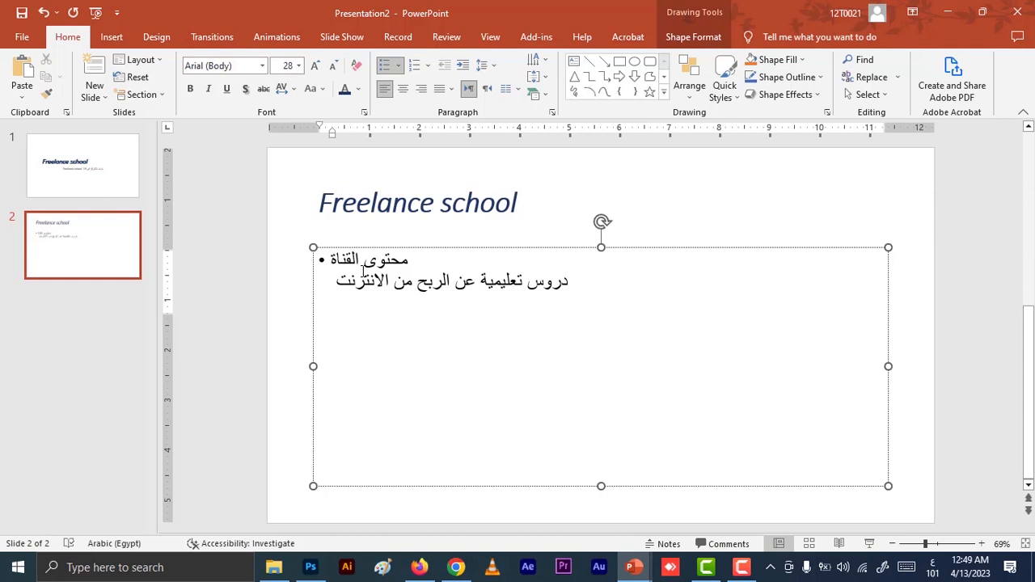
Add a third line "ومحتوي أكاديمي تعليمى" to the body text and remove its leading "و".
{"action": "type", "text": "ومحتوي أ"}
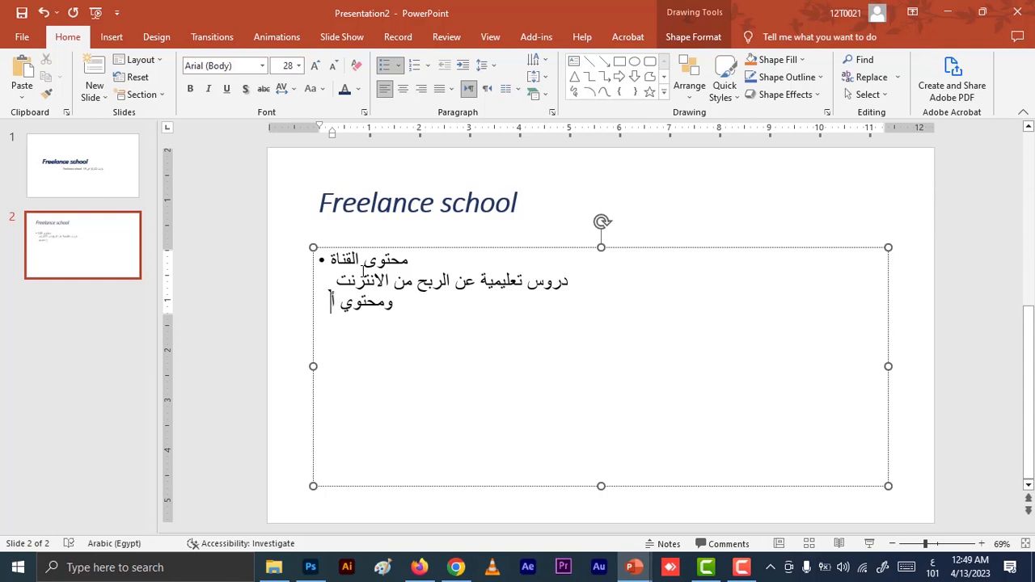
{"action": "type", "text": "كاديمي"}
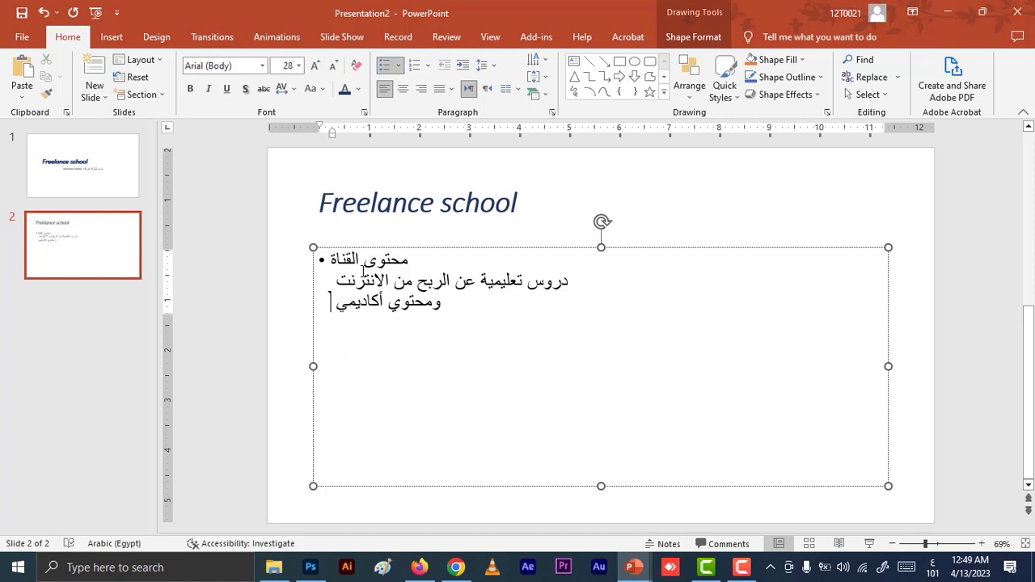
{"action": "type", "text": " تعليمى"}
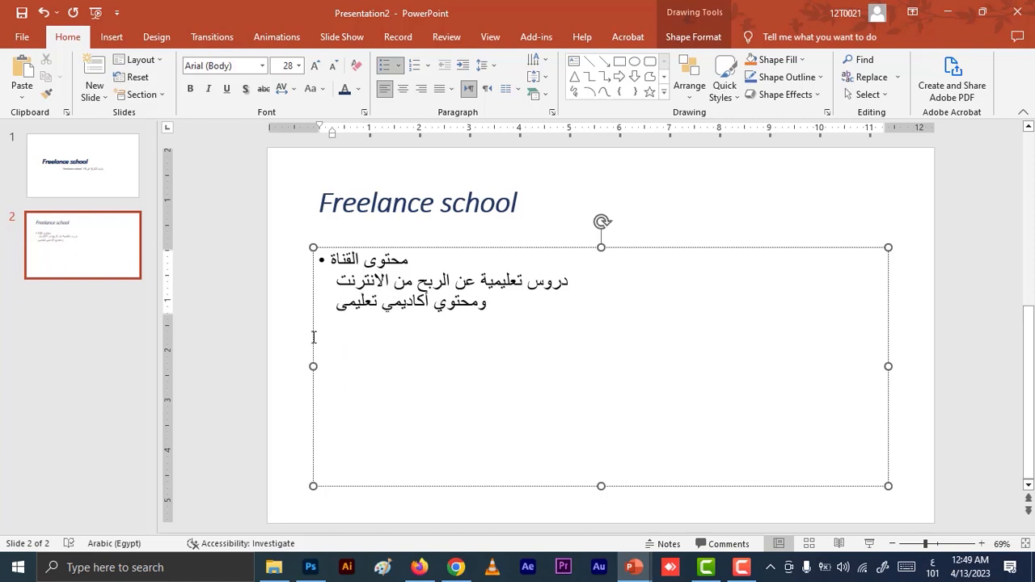
{"action": "left_click_drag", "start_coordinate": [479, 304], "coordinate": [486, 306]}
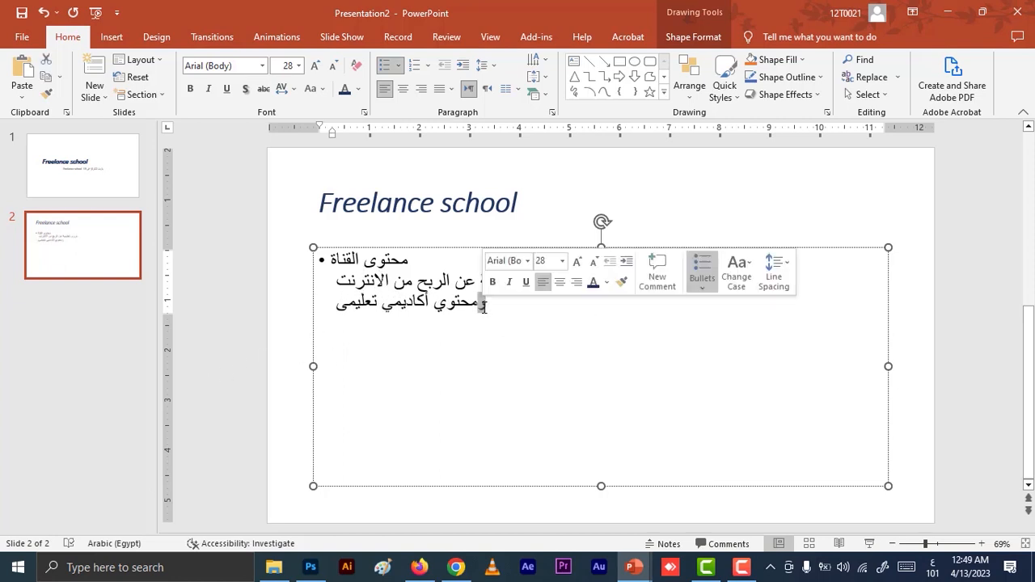
{"action": "key", "text": "BackSpace"}
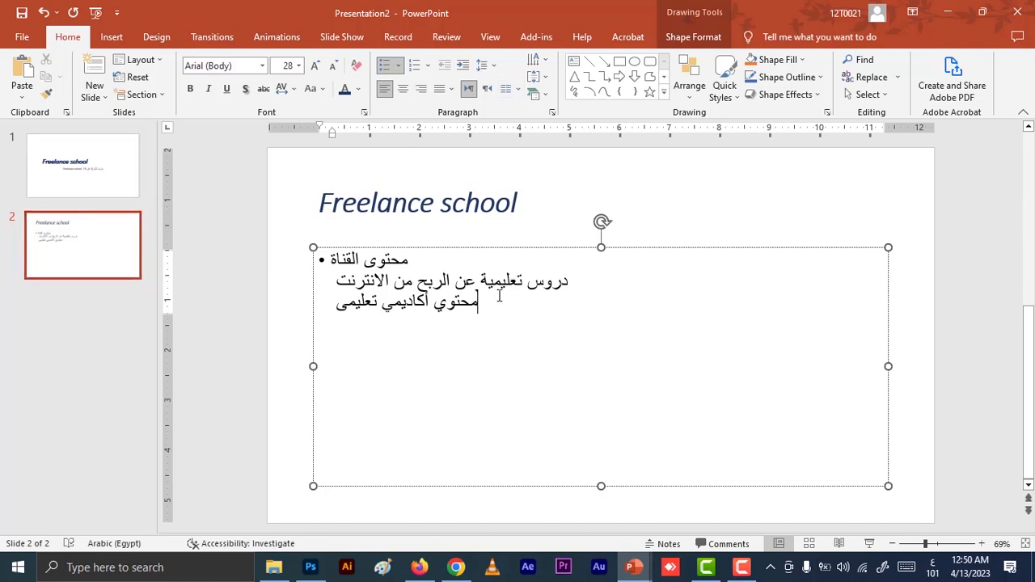
Turn the line "محتوي أكاديمي تعليمى" into a separate bullet and place the cursor at its end.
{"action": "left_click", "coordinate": [510, 92]}
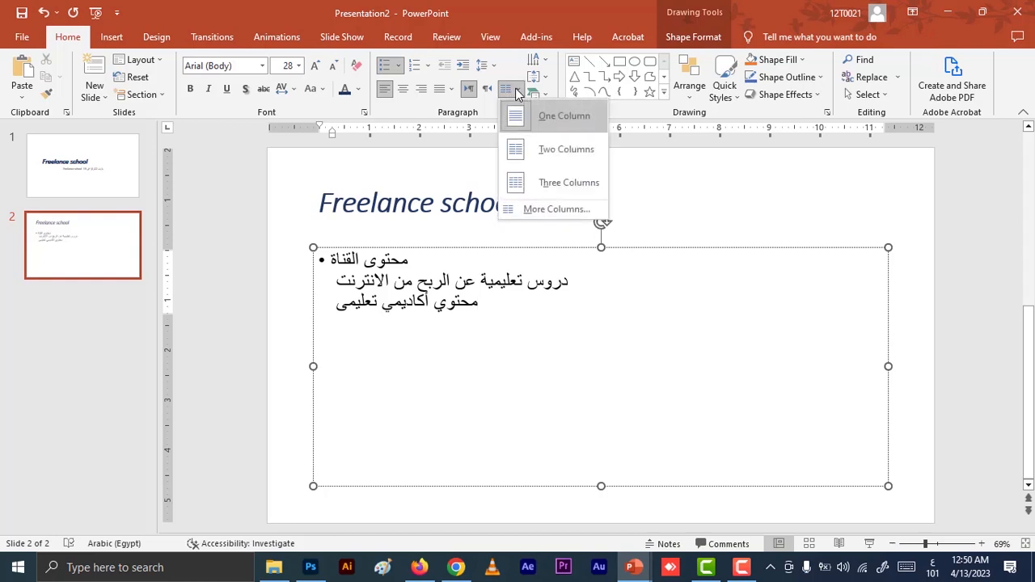
{"action": "left_click", "coordinate": [494, 303]}
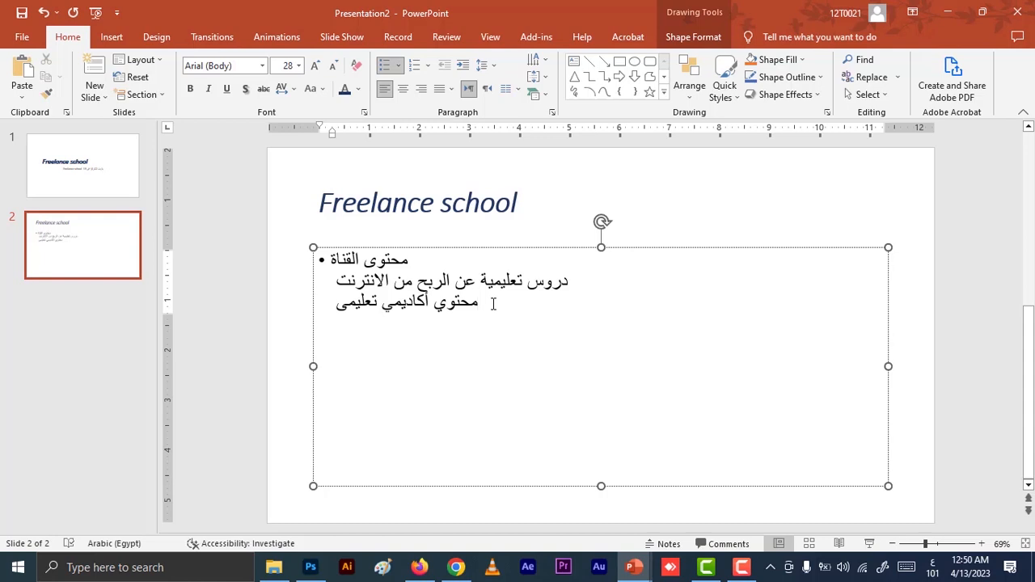
{"action": "key", "text": "Return"}
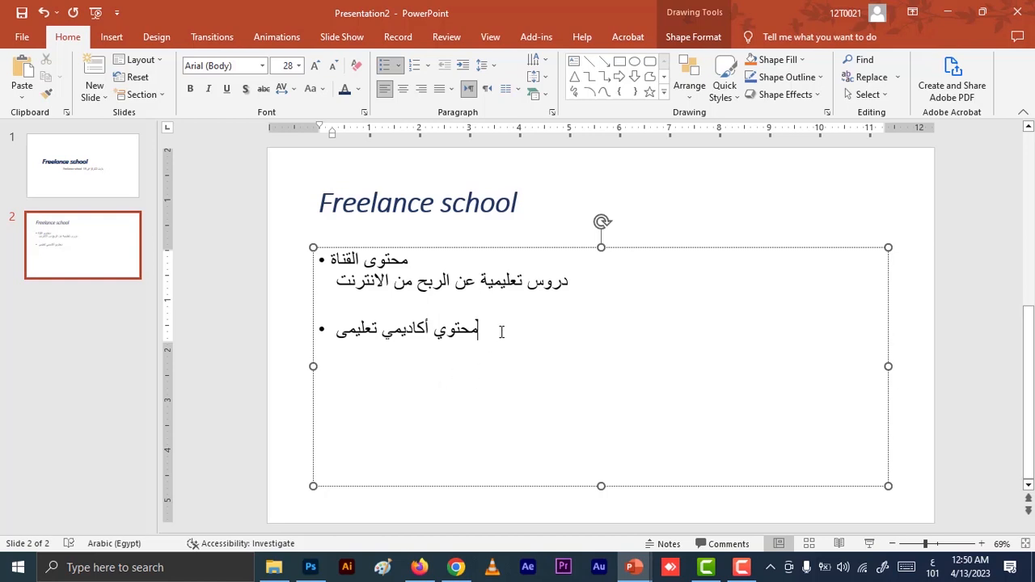
{"action": "key", "text": "Left"}
{"action": "key", "text": "Left"}
{"action": "key", "text": "Left"}
{"action": "key", "text": "Left"}
{"action": "key", "text": "Left"}
{"action": "key", "text": "Left"}
{"action": "key", "text": "End"}
Add two more bullets to the body text, reading "محتوي" and "دروس".
{"action": "key", "text": "Return"}
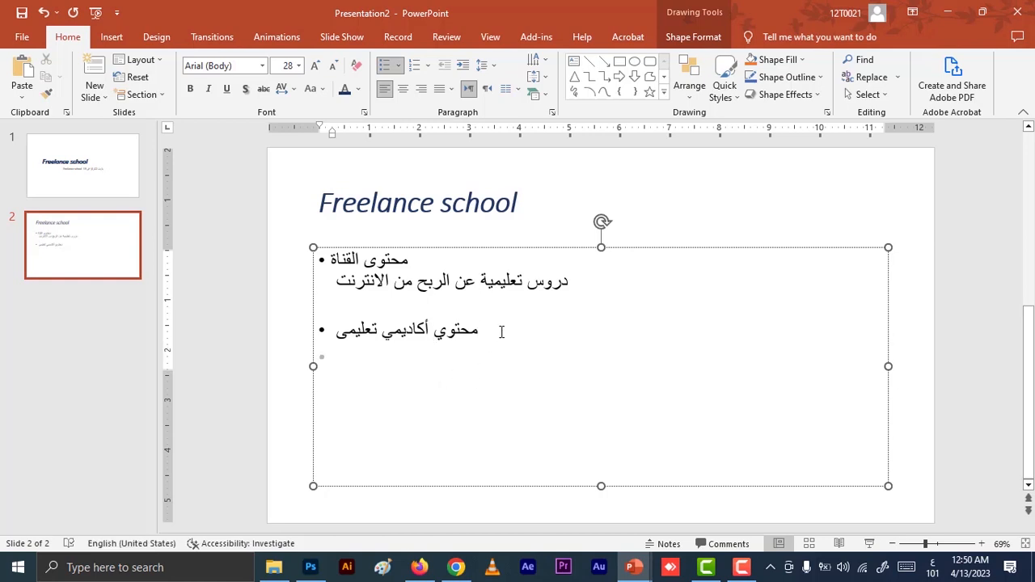
{"action": "key", "text": "alt+shift"}
{"action": "type", "text": "محتو"}
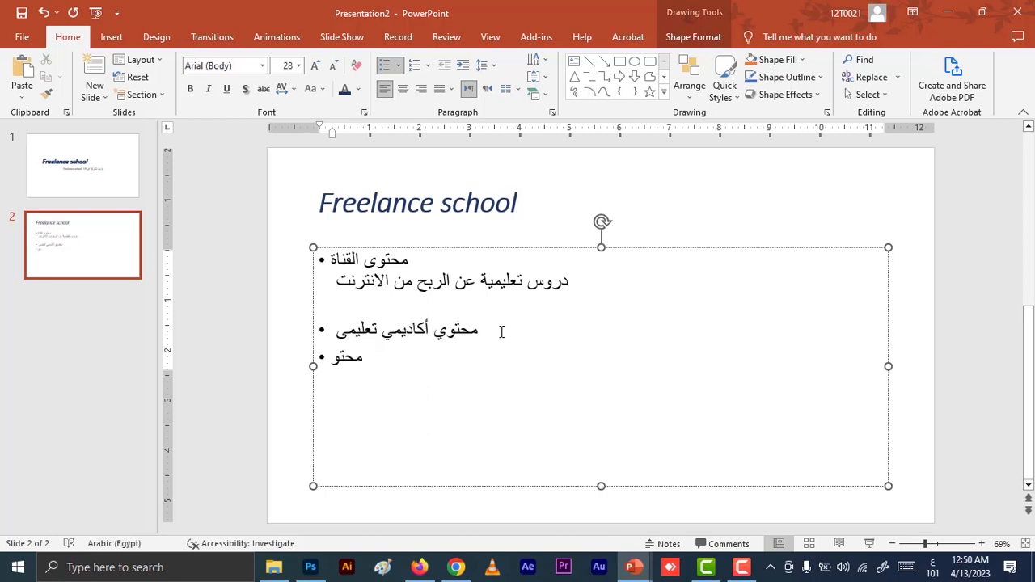
{"action": "type", "text": "ي"}
{"action": "key", "text": "Return"}
{"action": "key", "text": "alt+shift"}
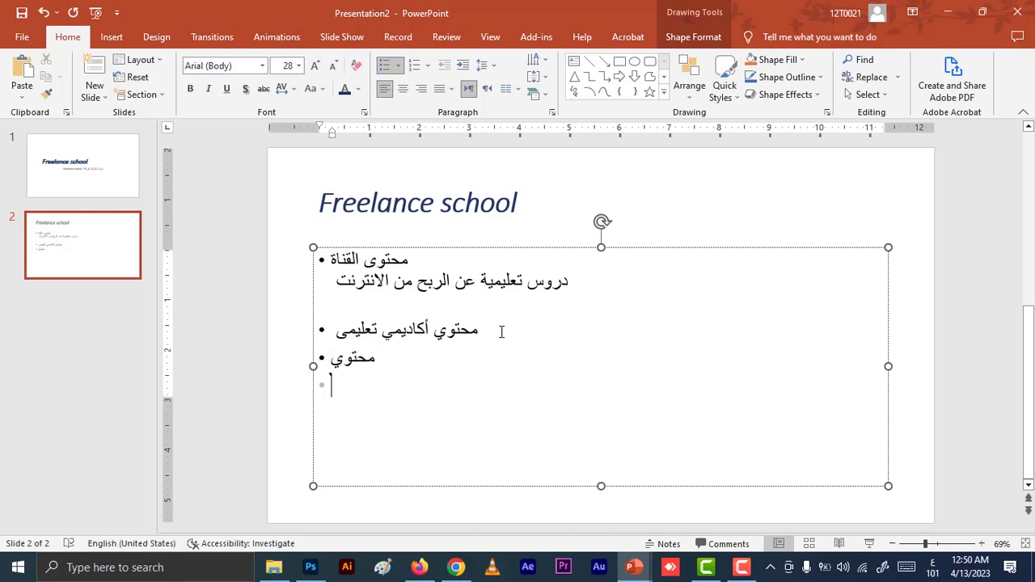
{"action": "key", "text": "alt+shift"}
{"action": "type", "text": "دروس"}
Extend the bulleted list with "تعليم" and "انترنت", and start an empty bullet at the end.
{"action": "key", "text": "Return"}
{"action": "key", "text": "alt+shift"}
{"action": "key", "text": "alt+shift"}
{"action": "type", "text": "ت"}
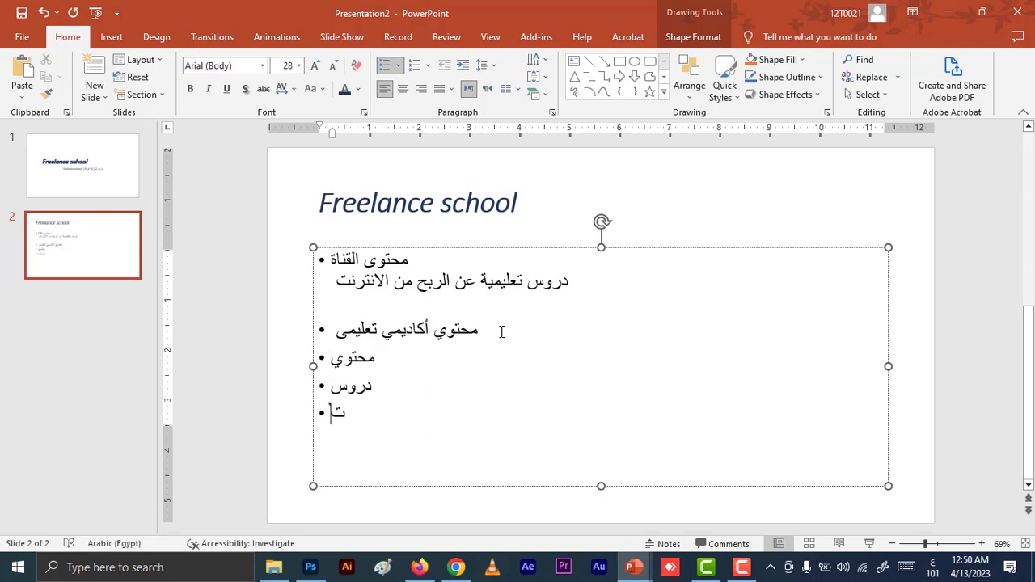
{"action": "type", "text": "عليم"}
{"action": "key", "text": "Return"}
{"action": "key", "text": "alt+shift"}
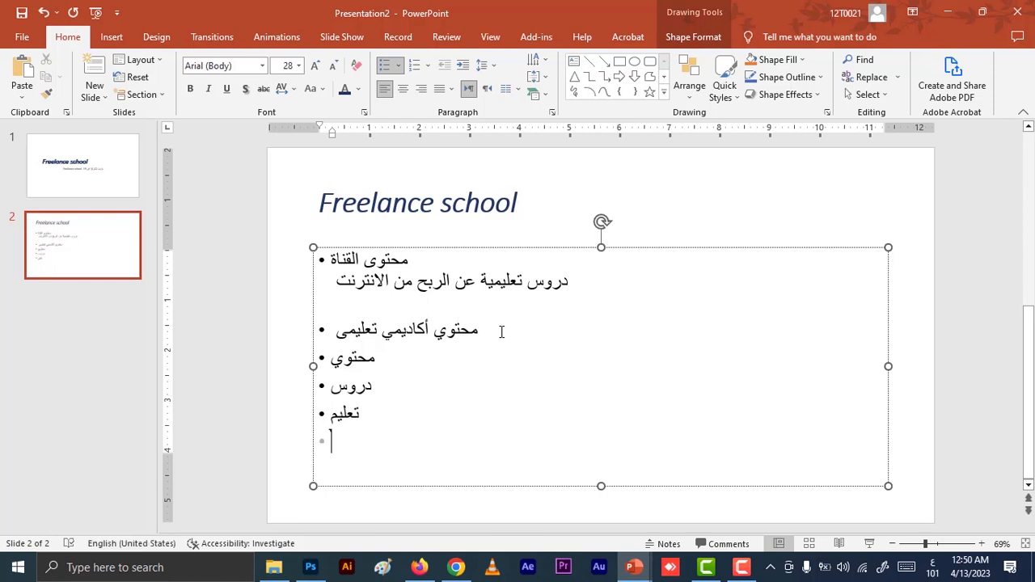
{"action": "key", "text": "alt+shift"}
{"action": "type", "text": "انترنت"}
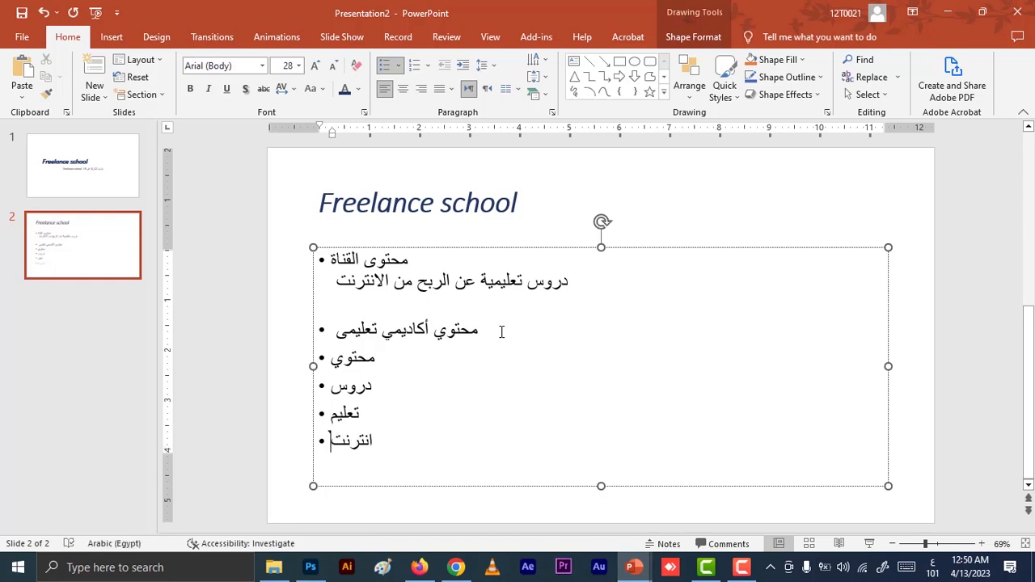
{"action": "key", "text": "alt+shift"}
{"action": "key", "text": "Return"}
Remove the blank line above the "محتوي أكاديمي تعليمى" bullet and shorten the content placeholder to end just below "انترنت".
{"action": "left_click", "coordinate": [471, 326]}
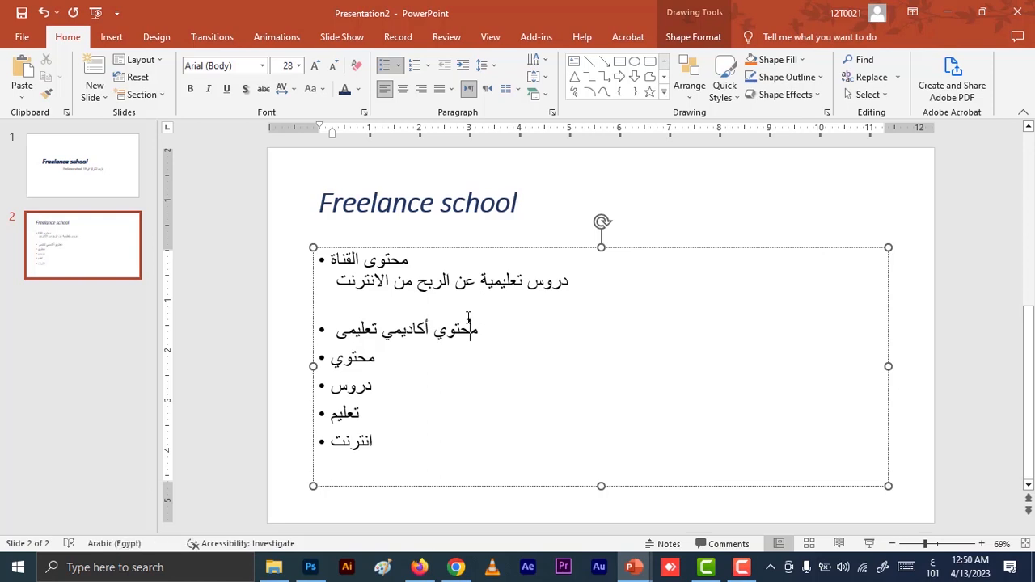
{"action": "left_click", "coordinate": [490, 329]}
{"action": "key", "text": "Up"}
{"action": "key", "text": "BackSpace"}
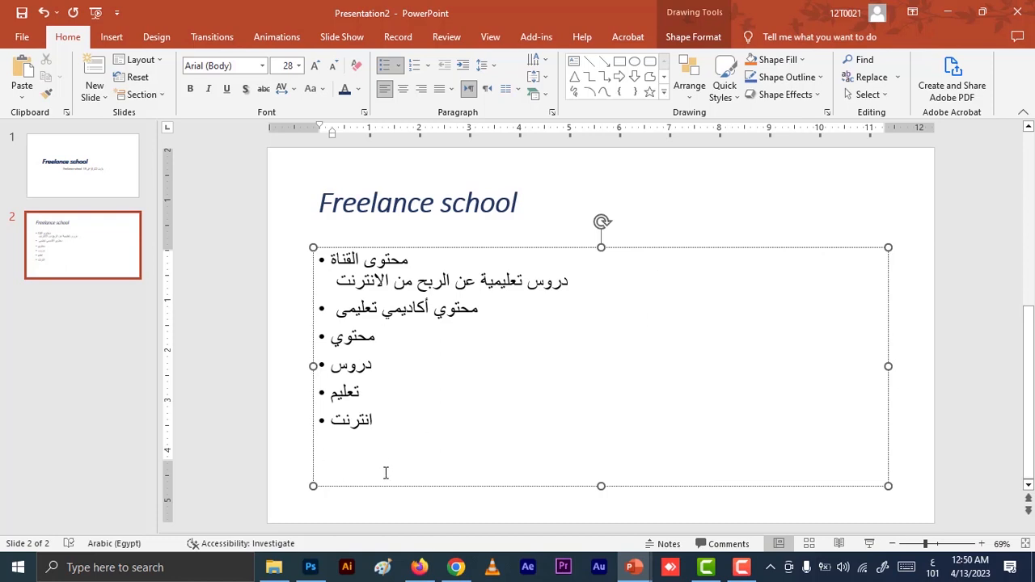
{"action": "left_click_drag", "start_coordinate": [601, 486], "coordinate": [599, 436]}
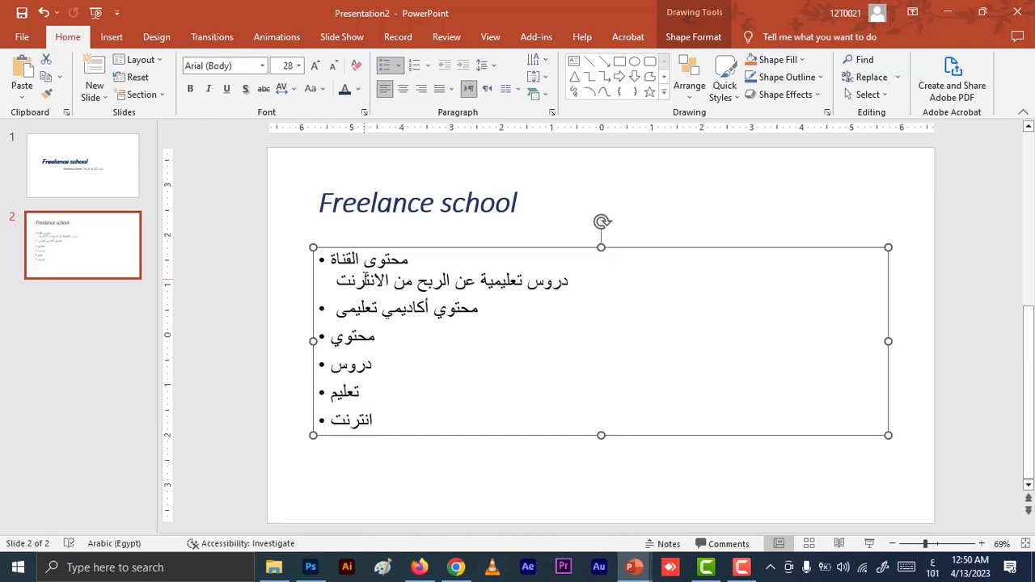
Try a two-column layout on the bulleted body text and undo it.
{"action": "left_click", "coordinate": [343, 354]}
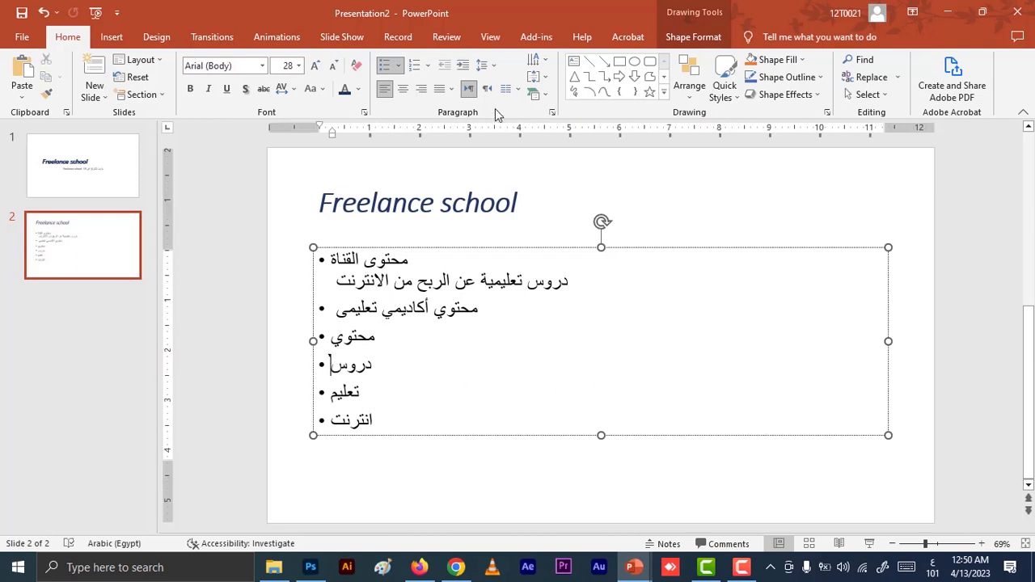
{"action": "left_click", "coordinate": [515, 91]}
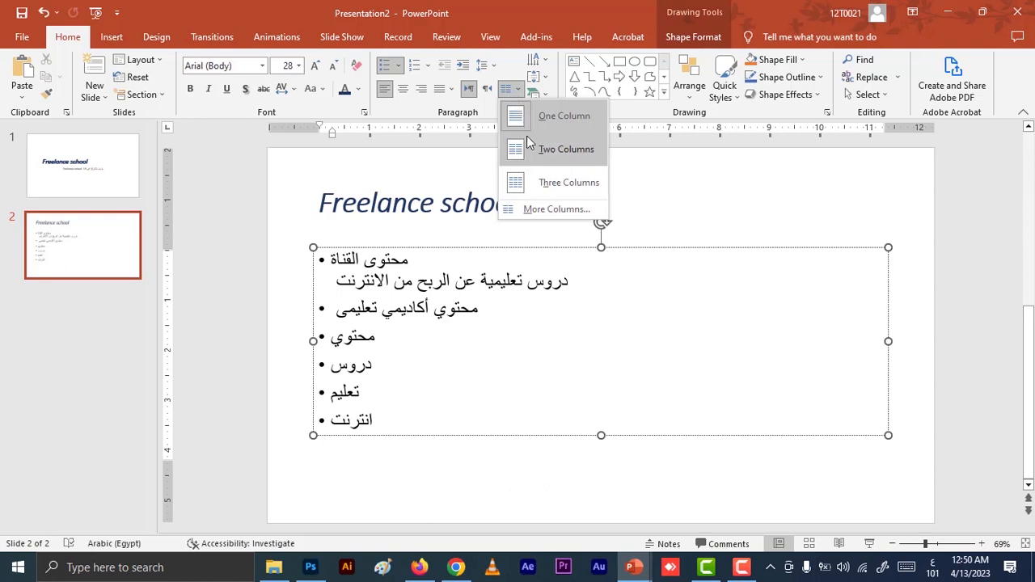
{"action": "left_click", "coordinate": [542, 152]}
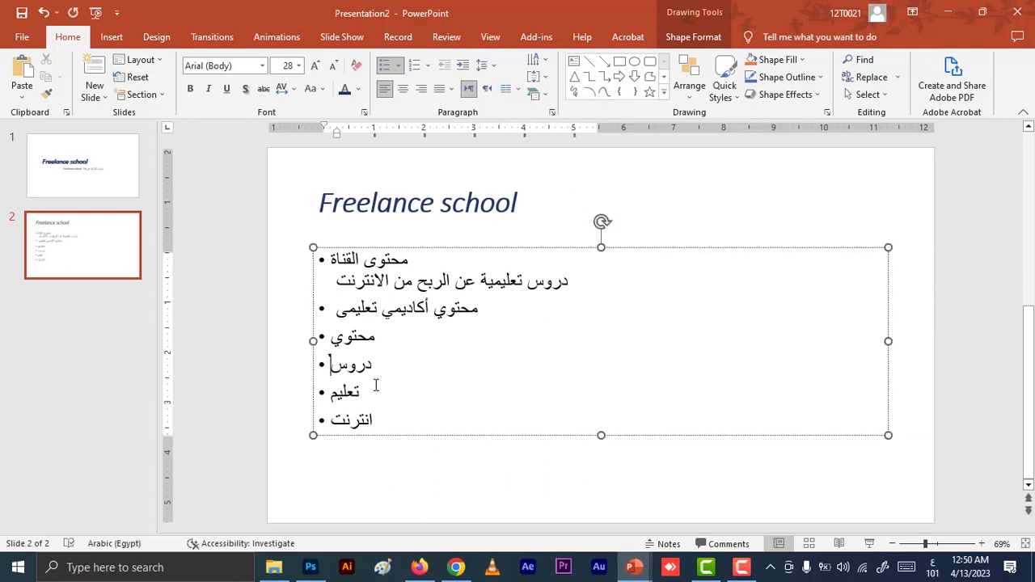
{"action": "left_click", "coordinate": [670, 296]}
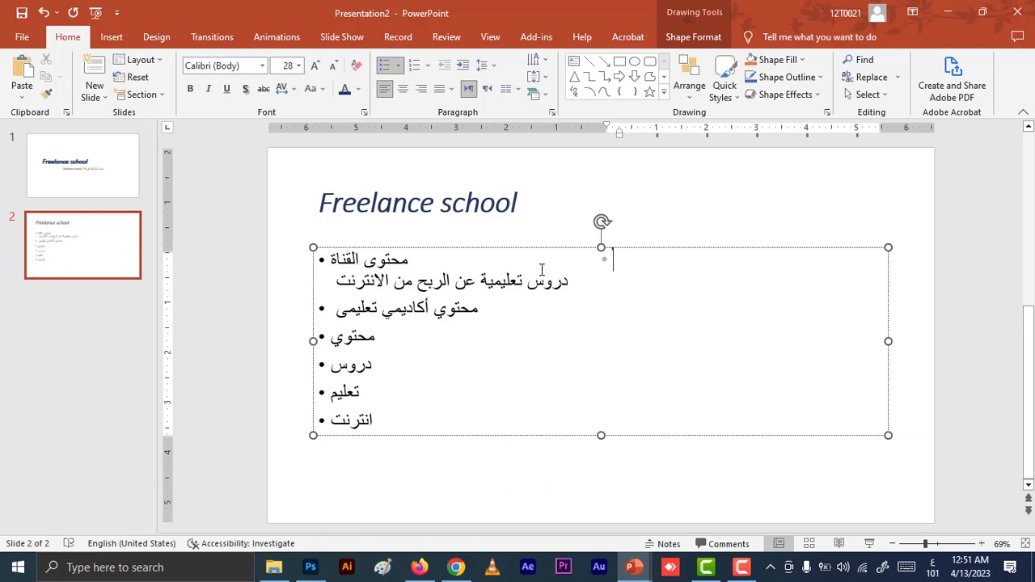
{"action": "key", "text": "ctrl+z"}
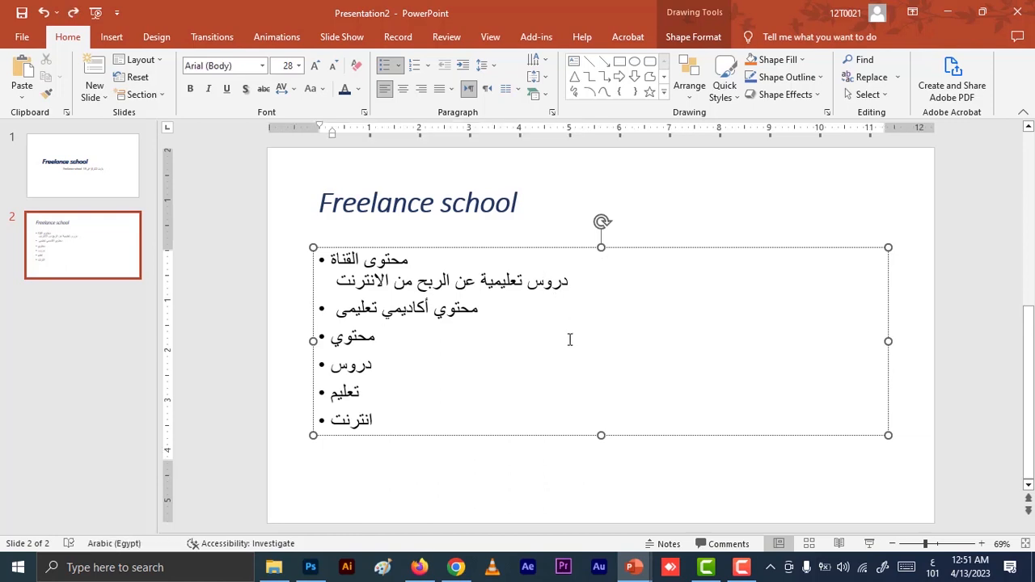
Lay out the bulleted body text in two columns and place the cursor in the second column.
{"action": "left_click", "coordinate": [689, 283]}
{"action": "left_click", "coordinate": [508, 88]}
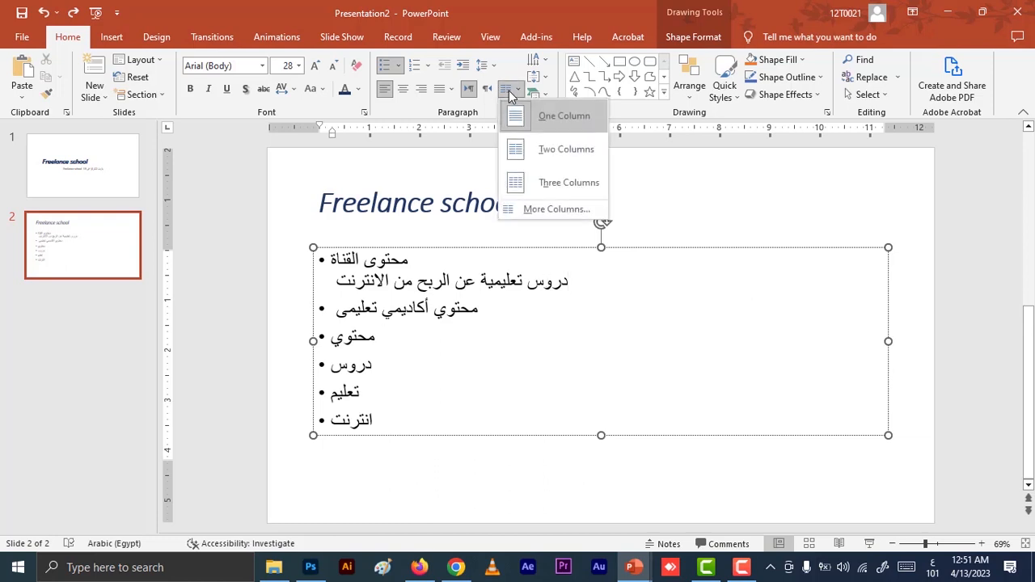
{"action": "left_click", "coordinate": [524, 153]}
{"action": "left_click", "coordinate": [721, 285]}
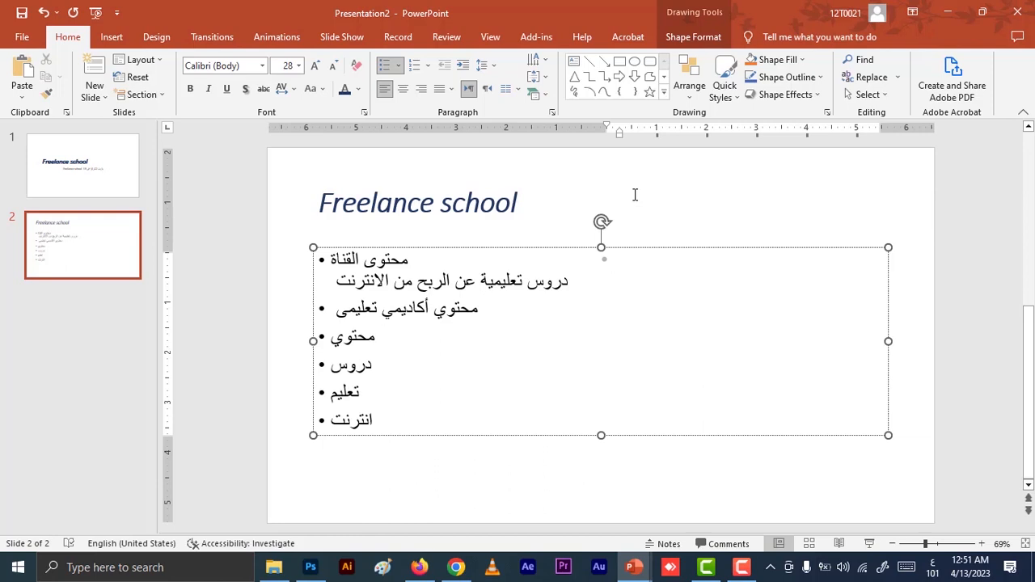
Enter the bullets "تعليم", "ربح" and "خمسات" in the second column and start an empty bullet below them.
{"action": "type", "text": "تعليم"}
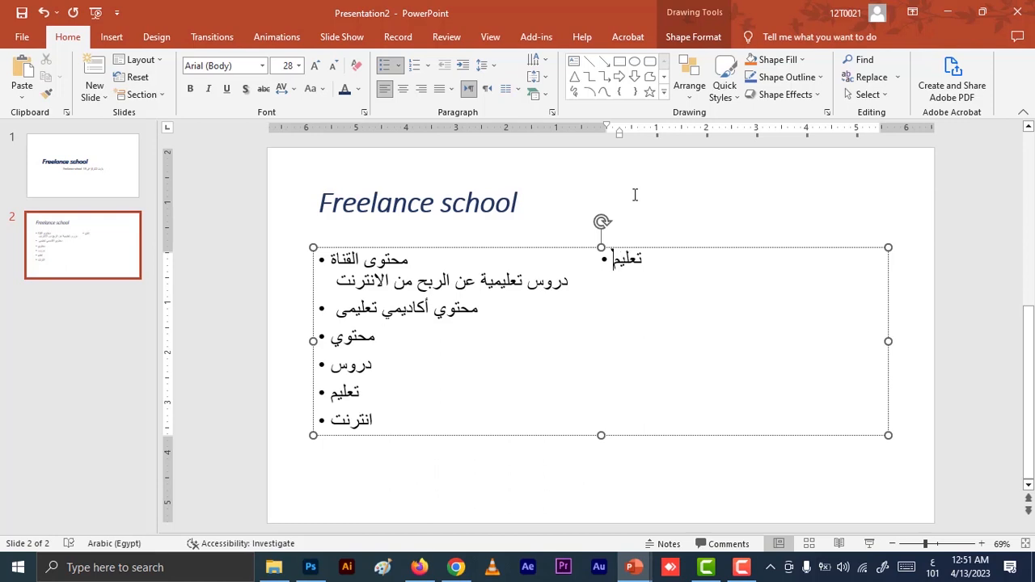
{"action": "key", "text": "Return"}
{"action": "key", "text": "alt+shift"}
{"action": "key", "text": "alt+shift"}
{"action": "type", "text": "ربح"}
{"action": "key", "text": "Return"}
{"action": "key", "text": "alt+shift"}
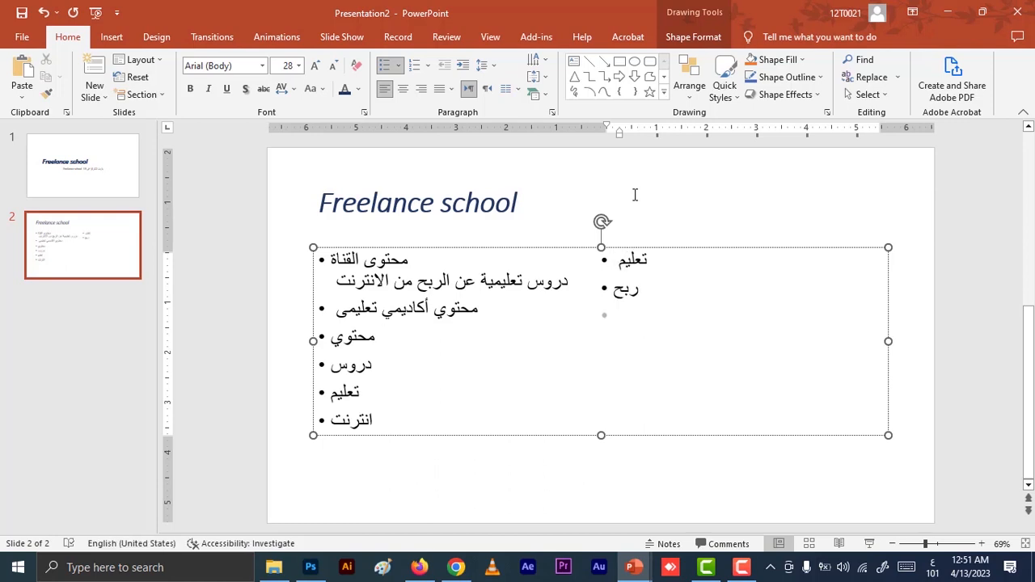
{"action": "key", "text": "alt+shift"}
{"action": "type", "text": "خمسات"}
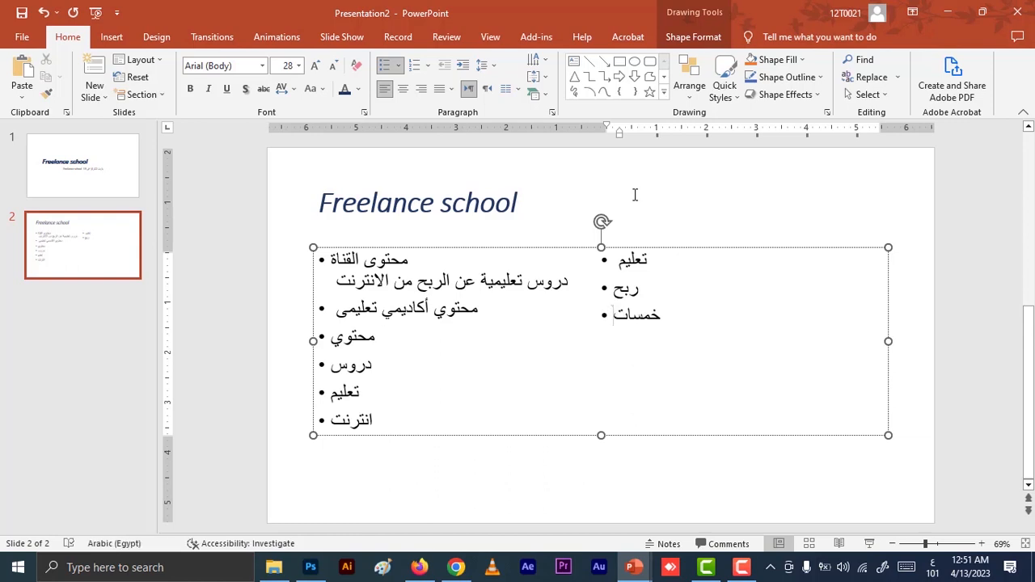
{"action": "key", "text": "alt+shift"}
{"action": "key", "text": "Return"}
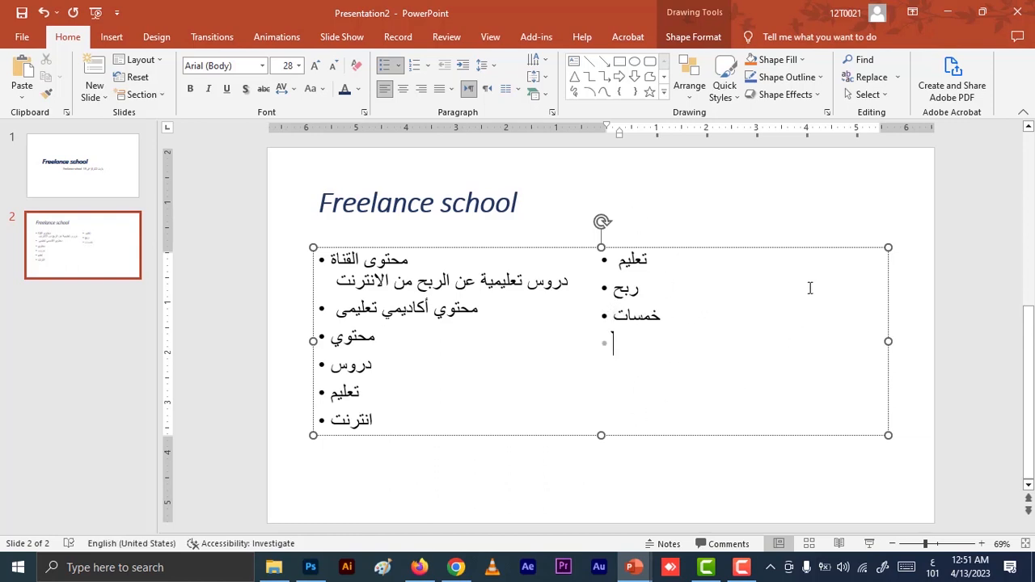
Lay out the bulleted body text in three columns and enter "مستقل" at the start of the third column.
{"action": "left_click", "coordinate": [510, 89]}
{"action": "left_click", "coordinate": [545, 185]}
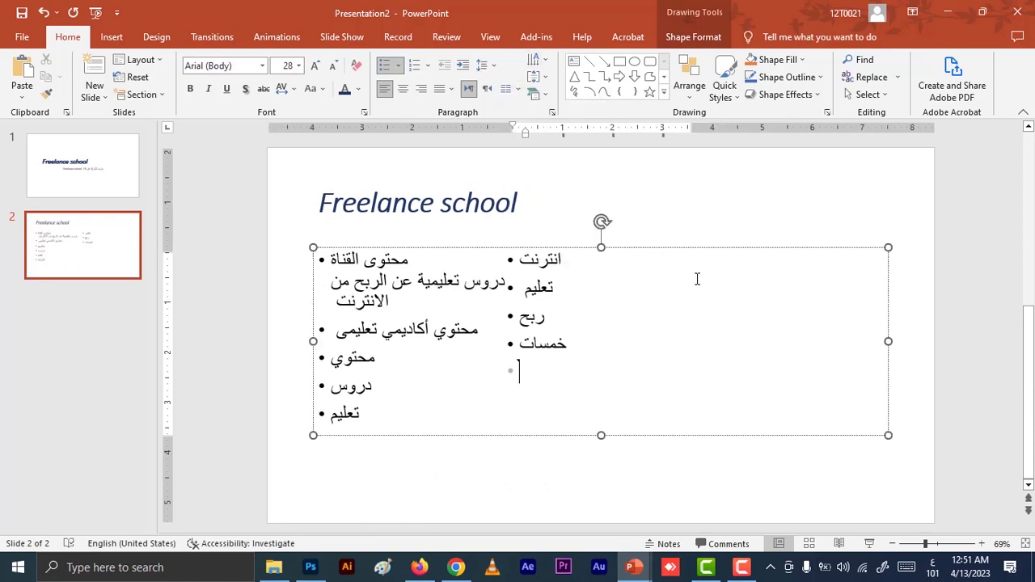
{"action": "left_click", "coordinate": [717, 268]}
{"action": "type", "text": "ببى"}
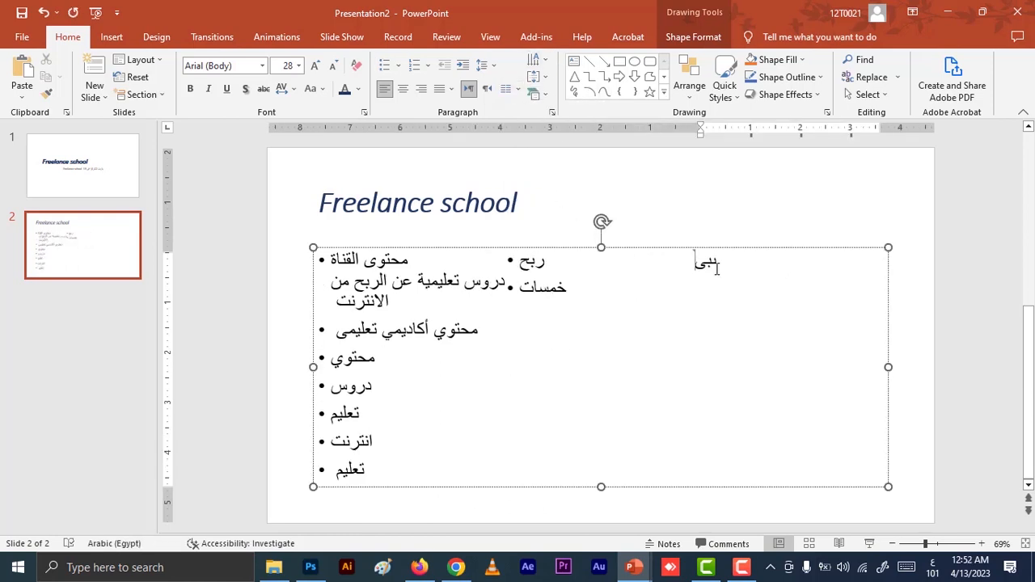
{"action": "key", "text": "BackSpace"}
{"action": "key", "text": "BackSpace"}
{"action": "key", "text": "BackSpace"}
{"action": "type", "text": "مستقل"}
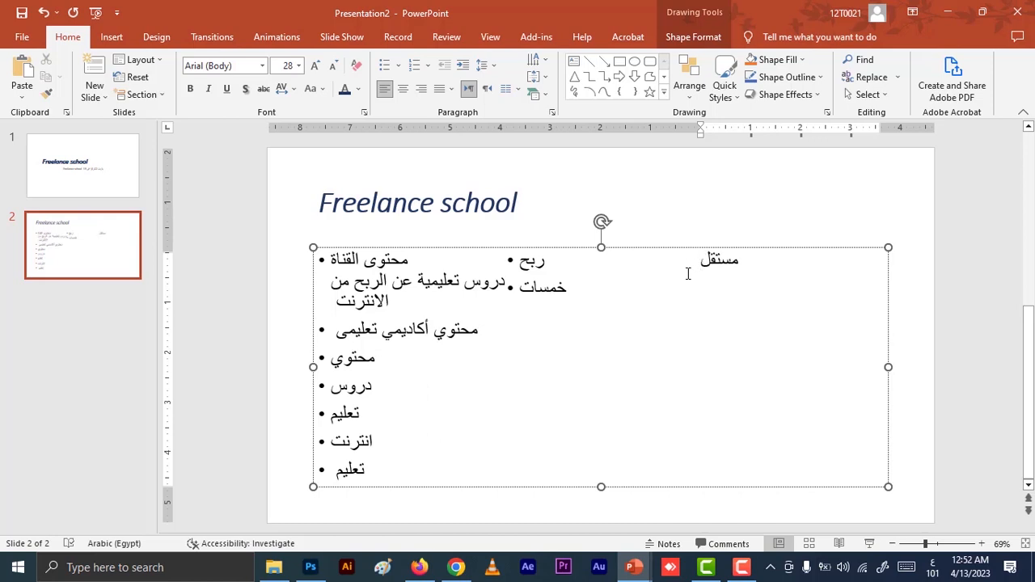